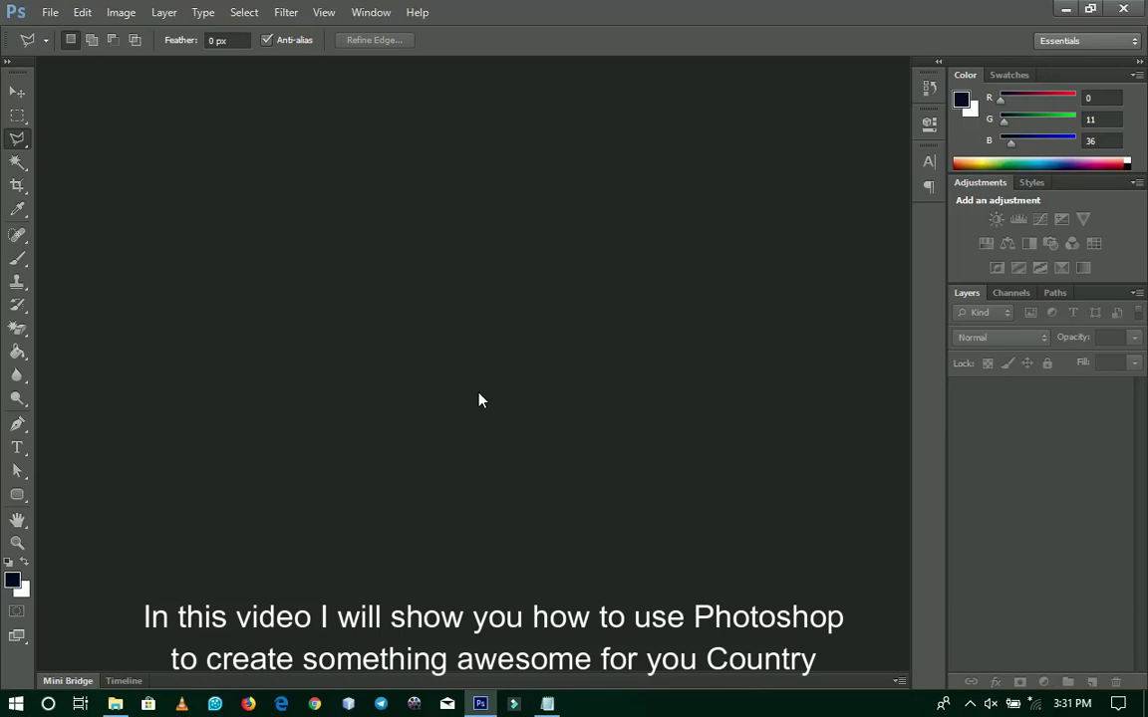
Step: Look over the downloaded images in the Independence day folder, then return to Photoshop
left_click(116, 703)
left_click(560, 308)
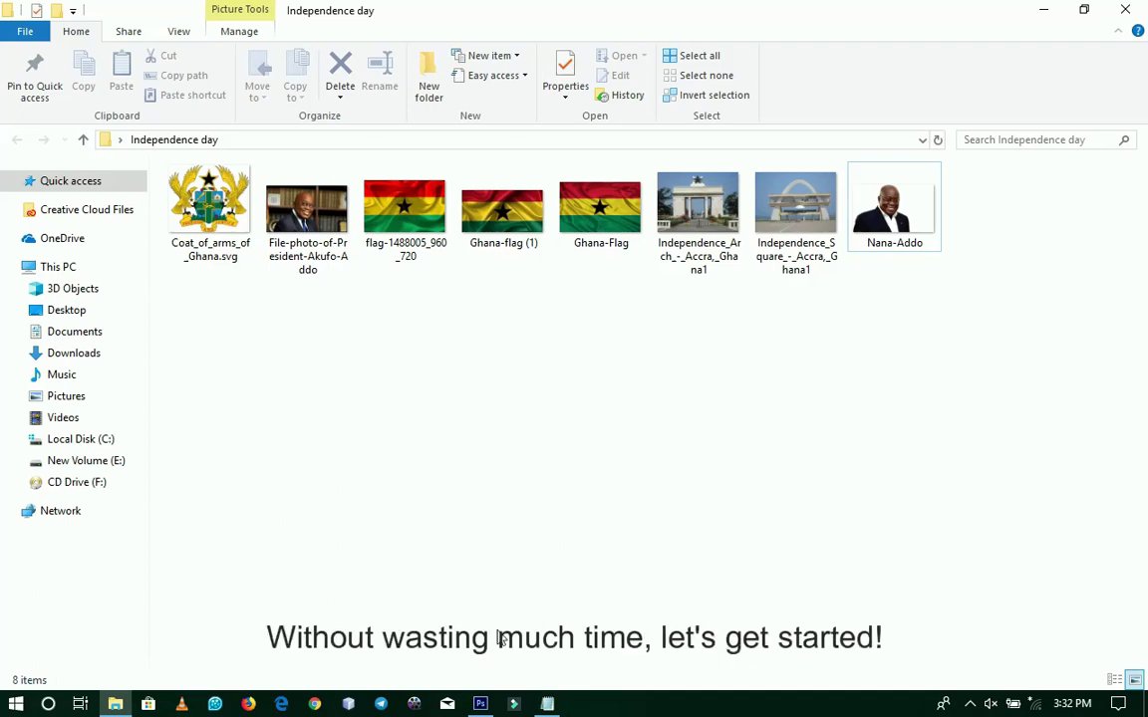
left_click(481, 703)
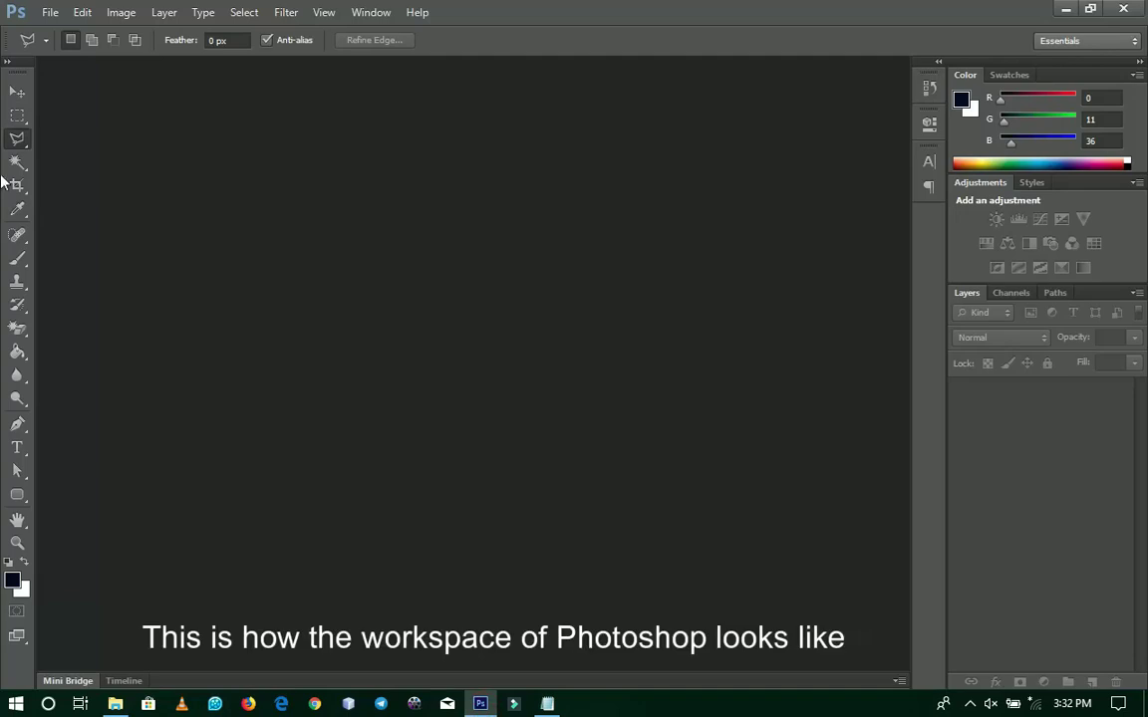
Step: Create a new white RGB document 4 inches wide and 4 inches high at 600 pixels/inch
left_click(50, 12)
left_click(79, 32)
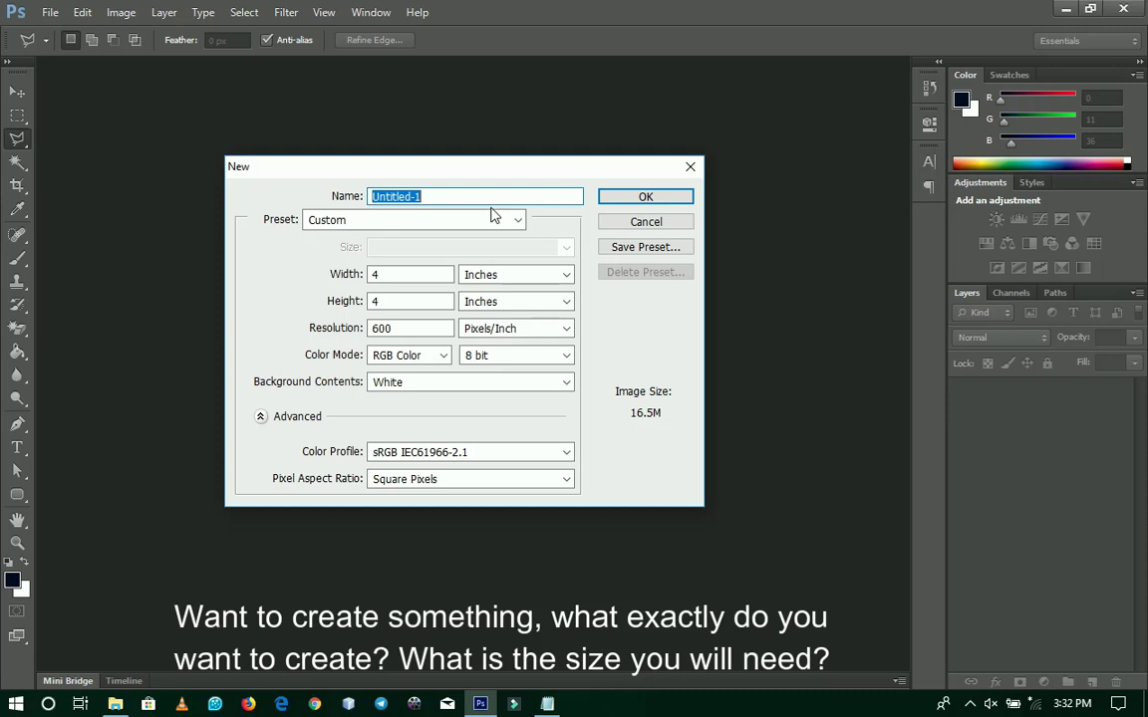
left_click(496, 276)
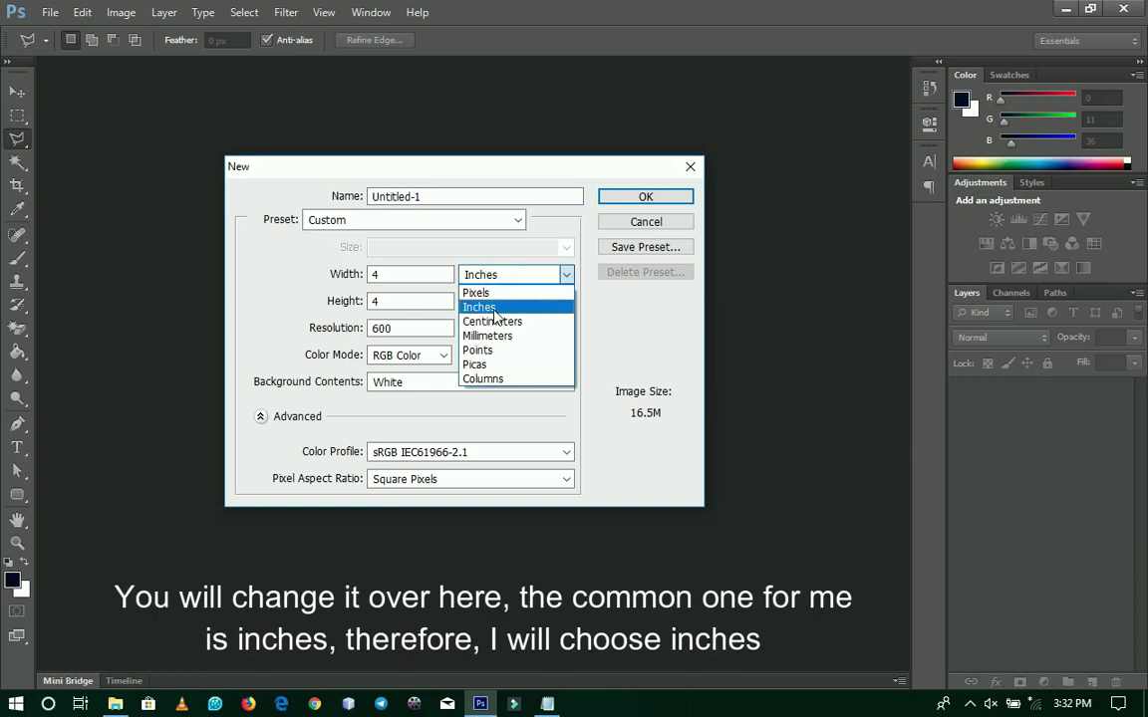
left_click(494, 308)
double_click(395, 274)
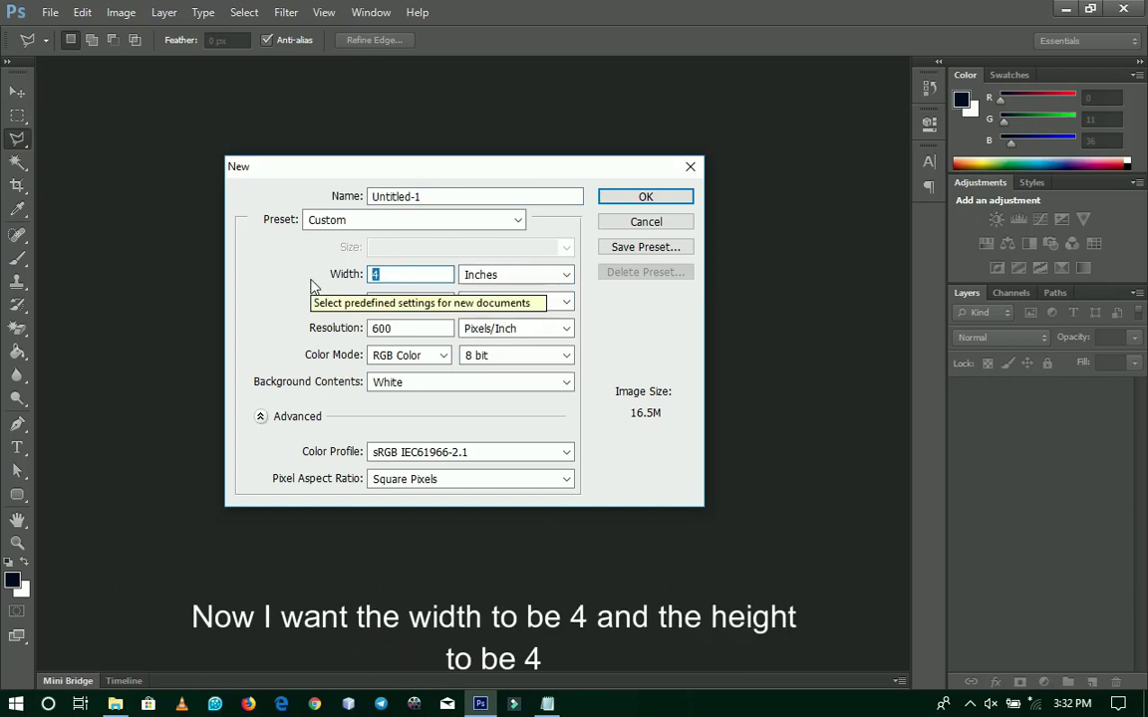
key("Tab")
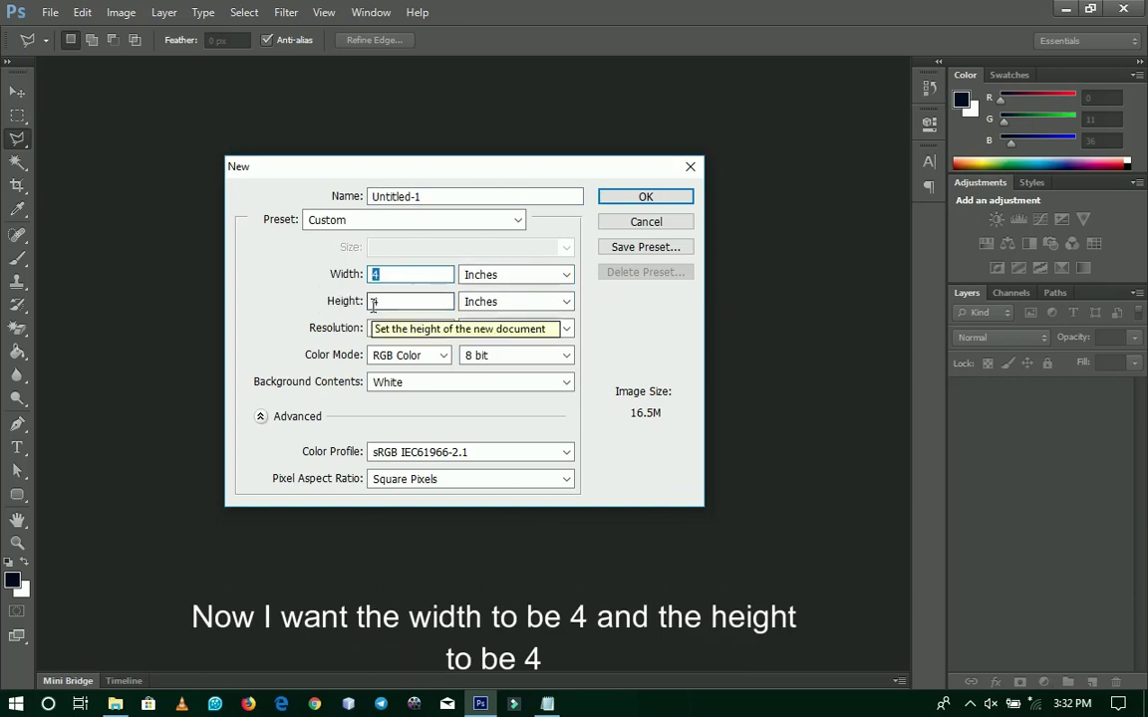
left_click(386, 301)
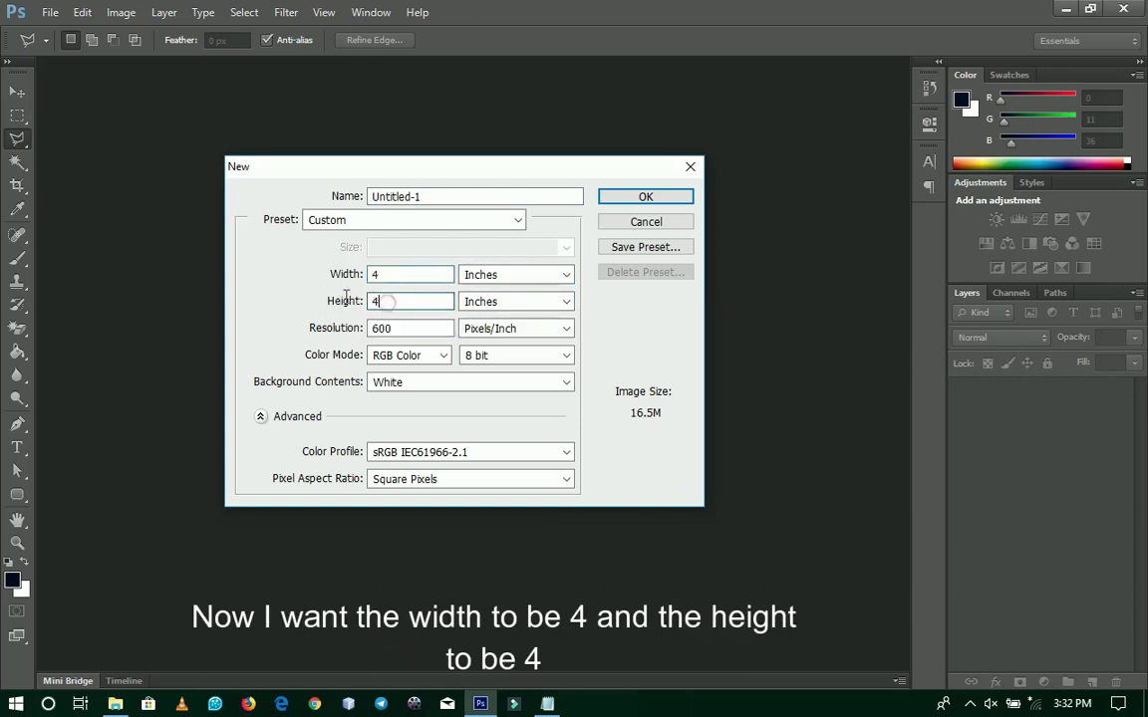
left_click(631, 200)
Step: Place the flag-1488005_960_720 image from the Independence day folder and scale it proportionally from its center to about 200% so it covers the canvas
left_click(17, 91)
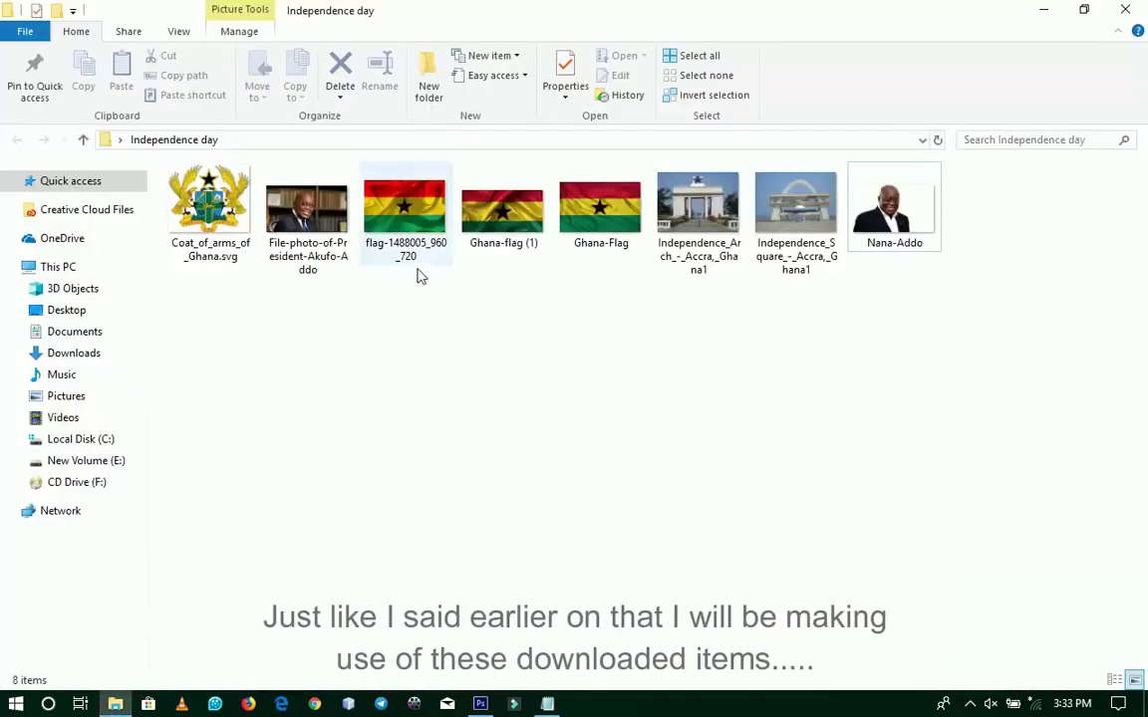
left_click_drag(417, 261, 545, 465)
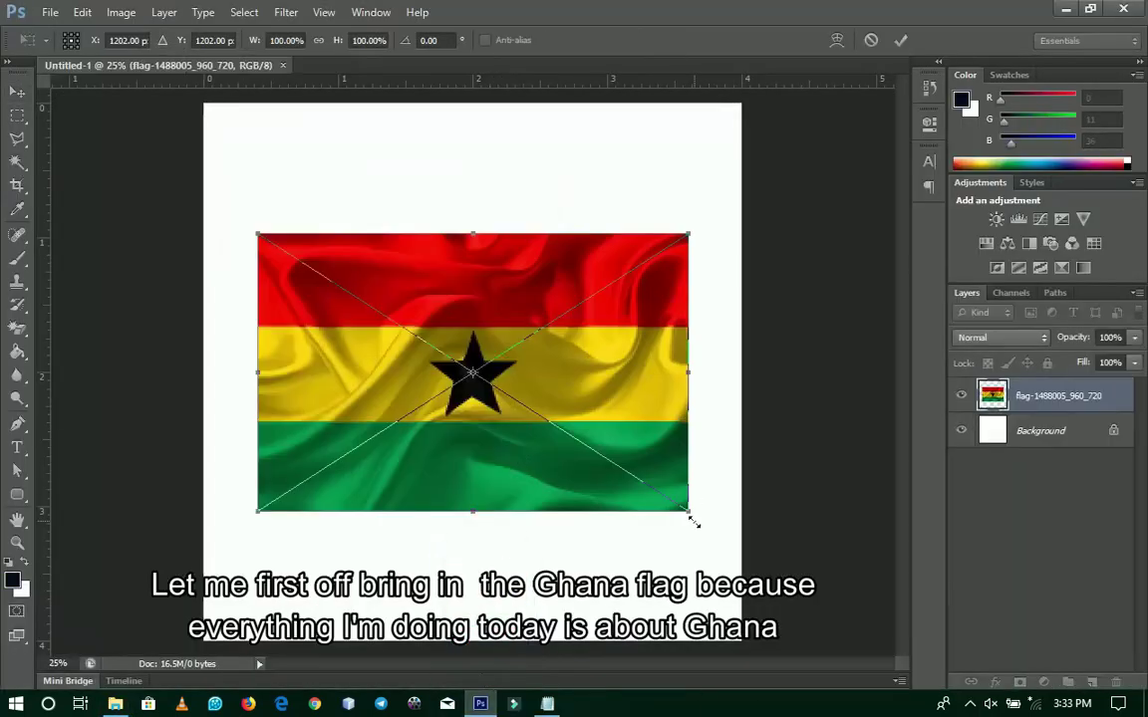
left_click_drag(688, 511, 734, 507)
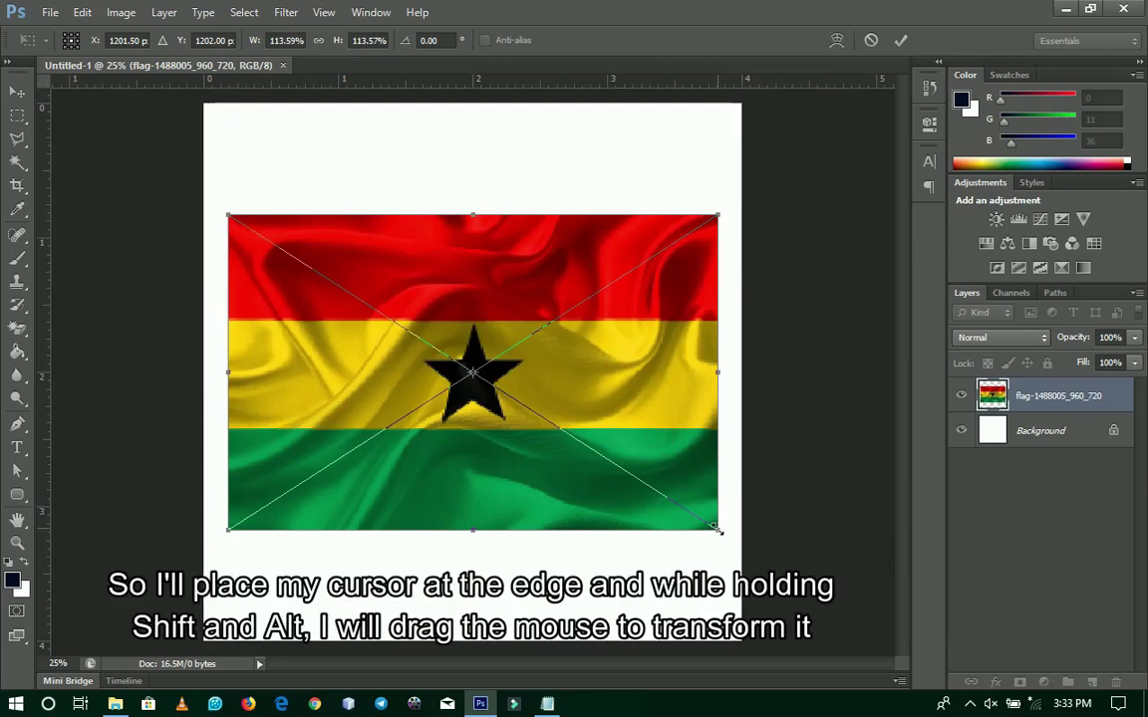
left_click_drag(717, 528, 894, 658)
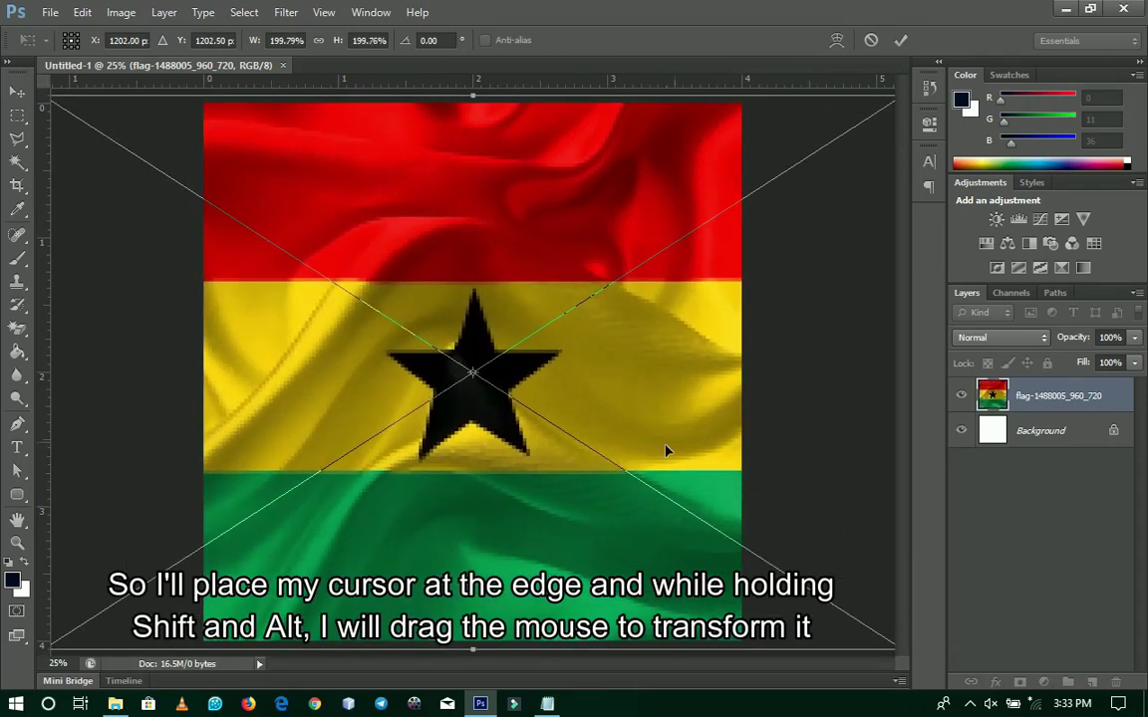
left_click(901, 41)
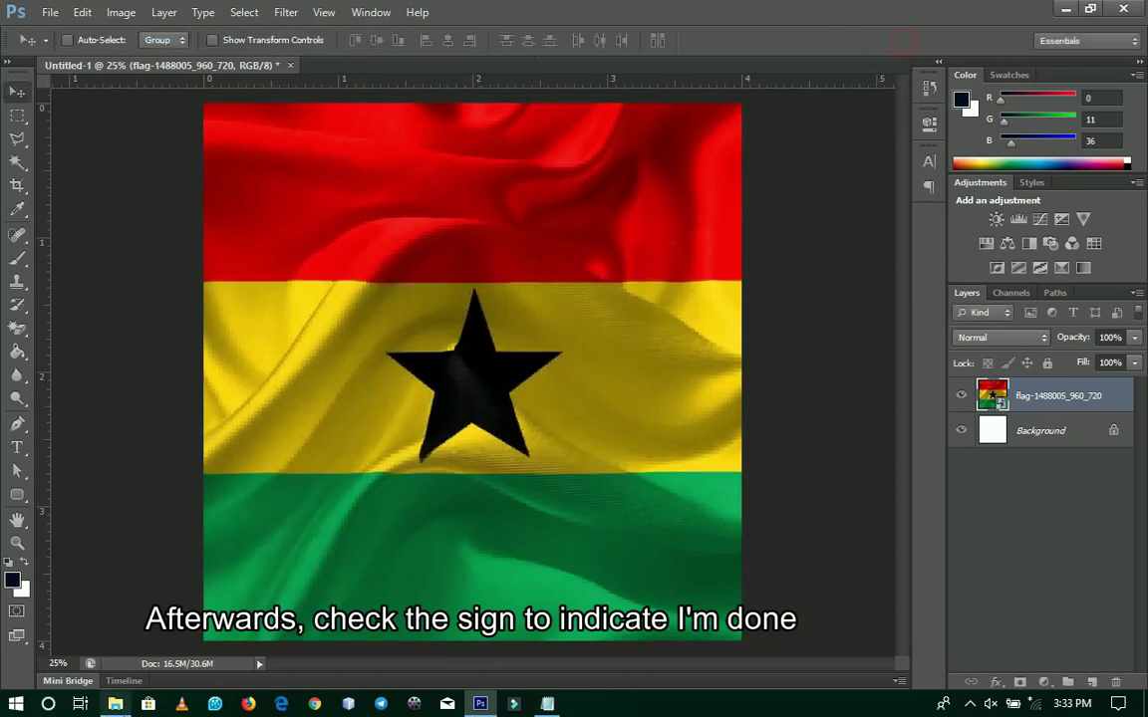
Step: Place the Independence_Arch image from the folder above the flag and rasterize its layer
left_click(115, 707)
left_click_drag(697, 210, 533, 411)
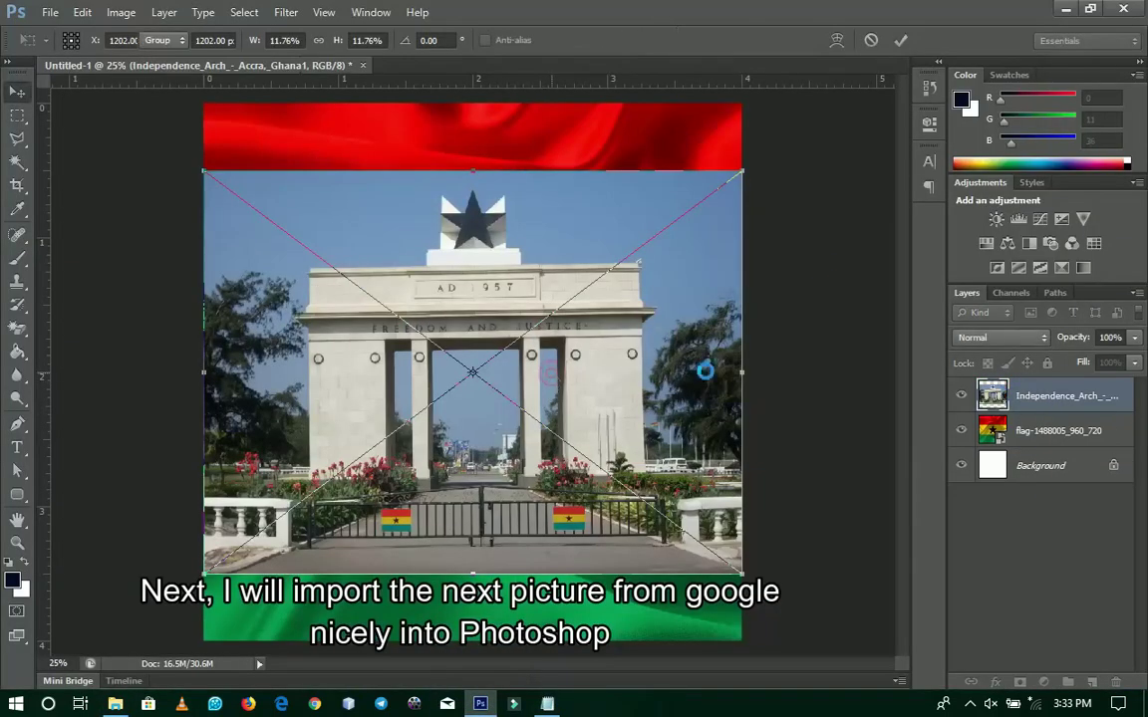
key("Return")
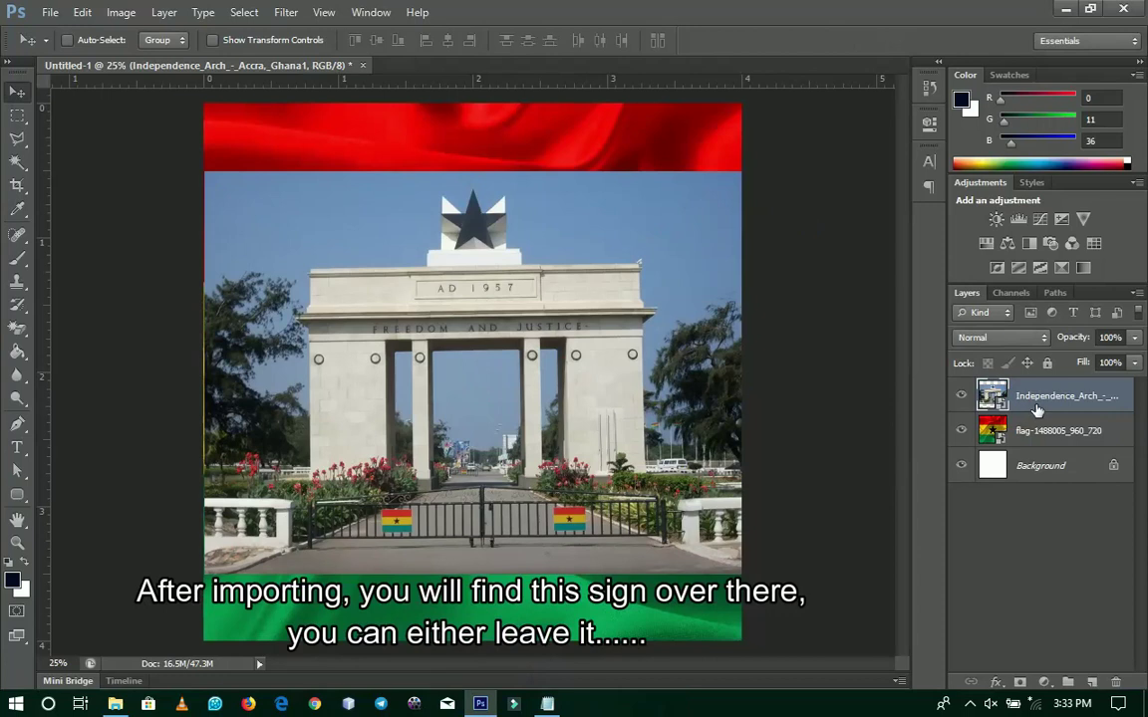
right_click(1035, 404)
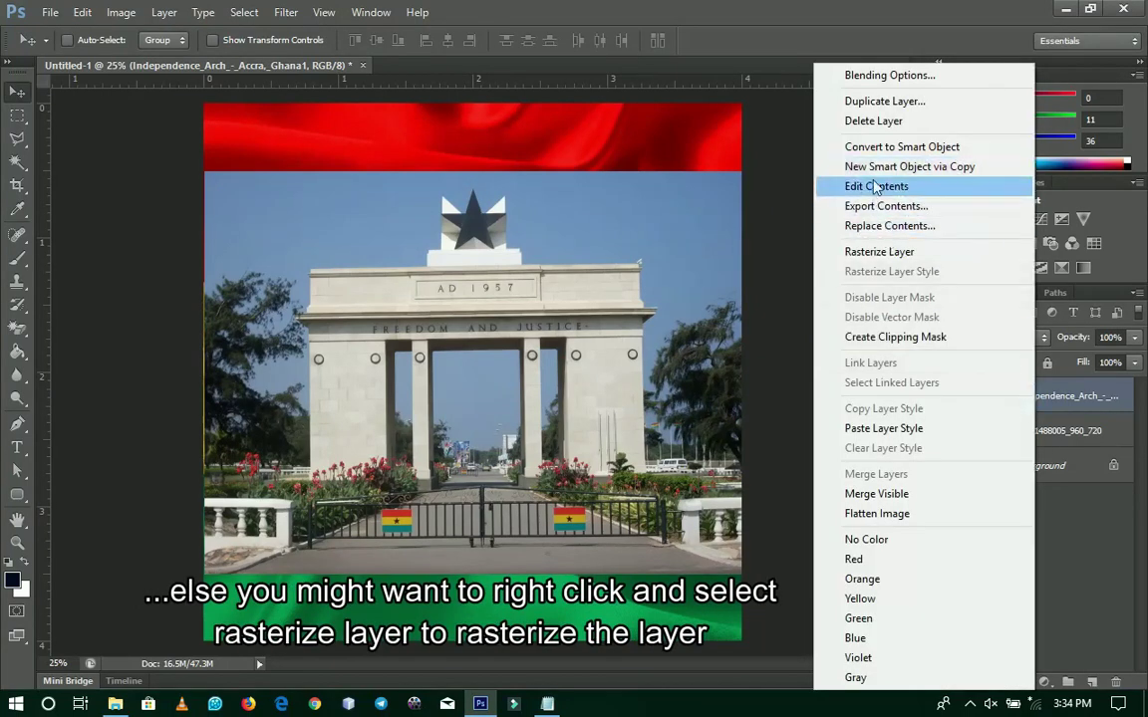
left_click(874, 257)
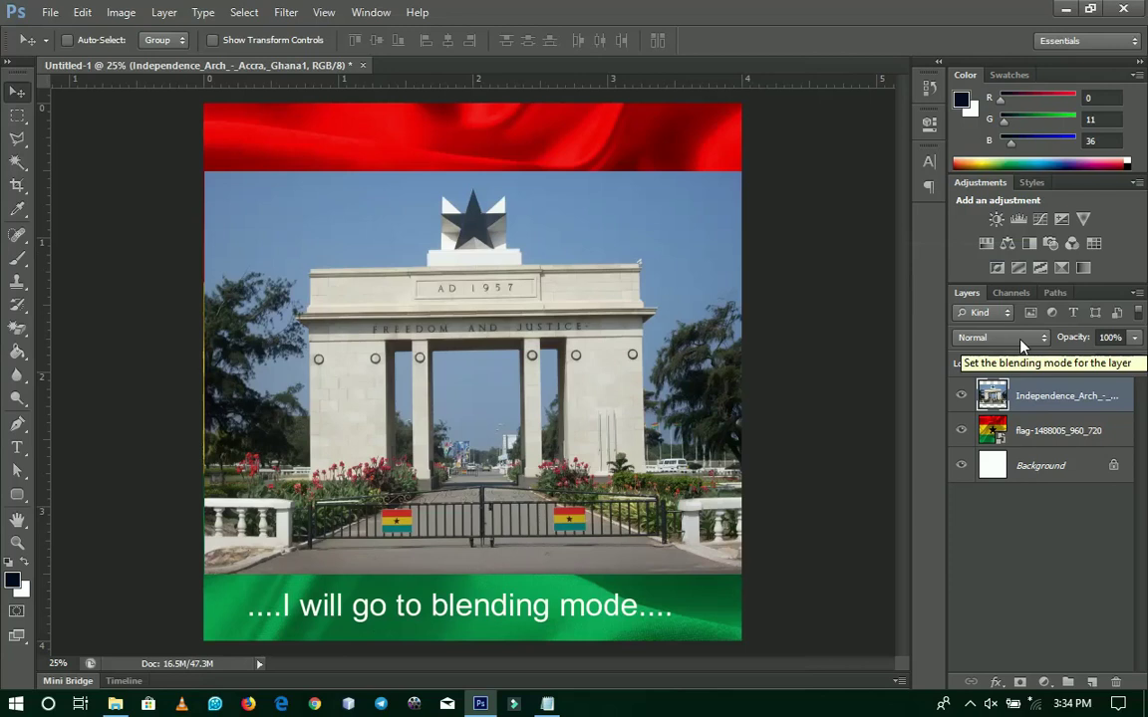
Step: Set the arch layer's blending mode to Overlay and move the image up so its base sits within the yellow stripe
left_click(1020, 340)
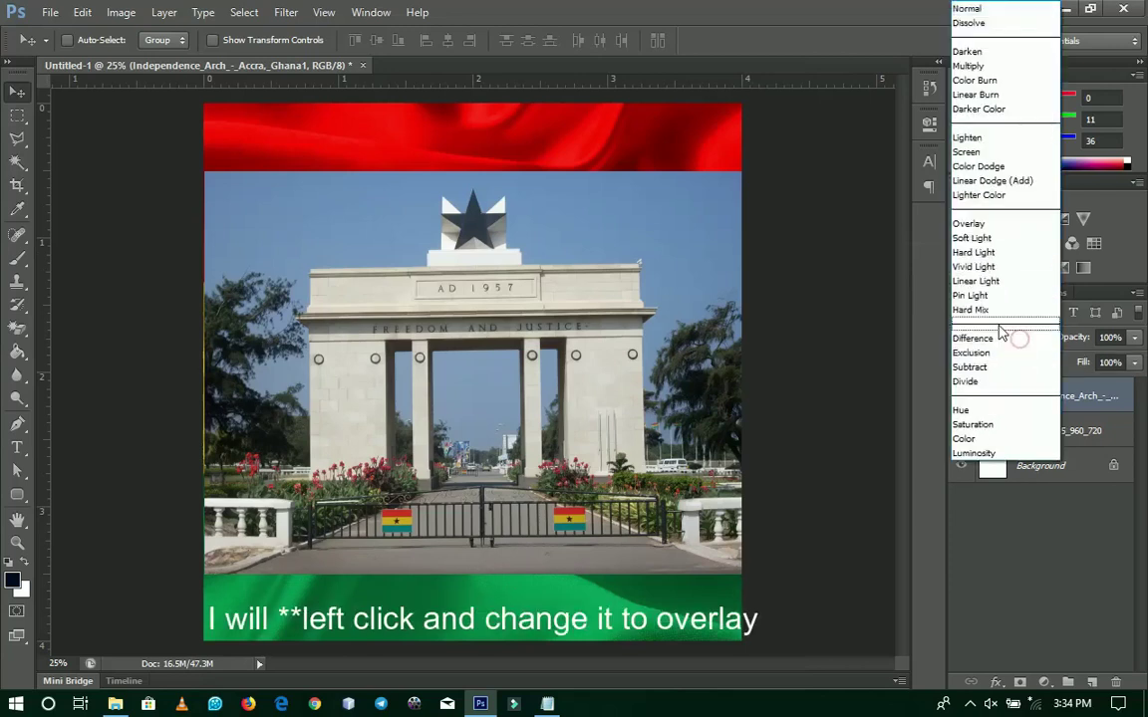
left_click(968, 223)
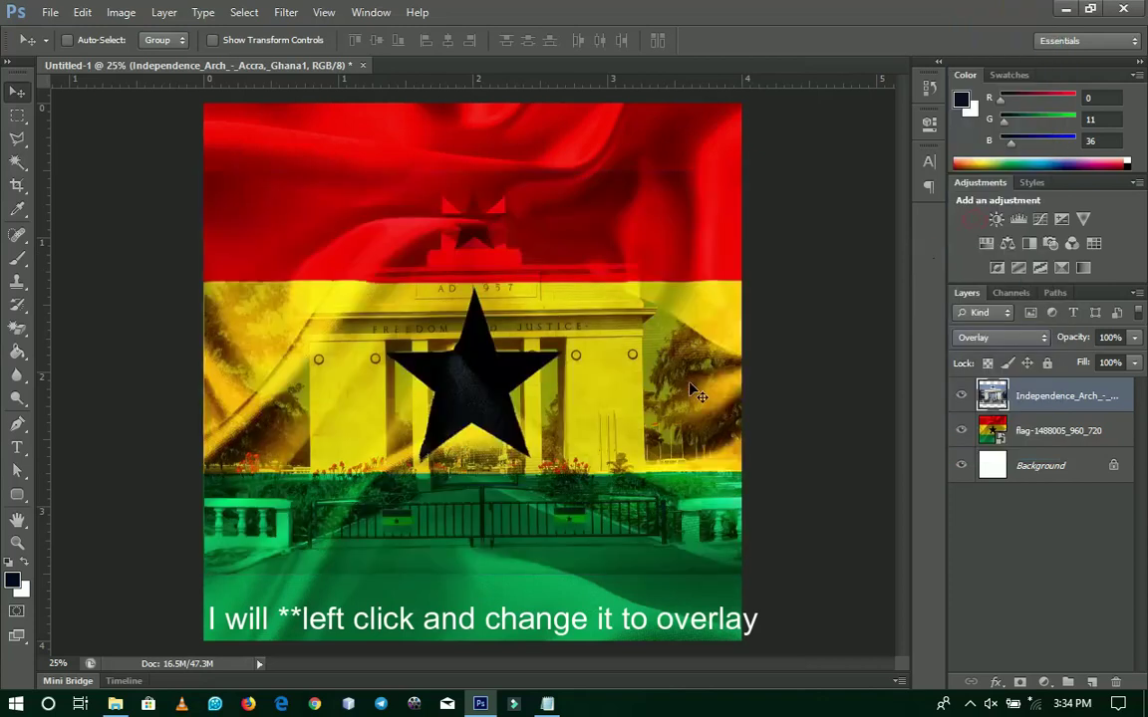
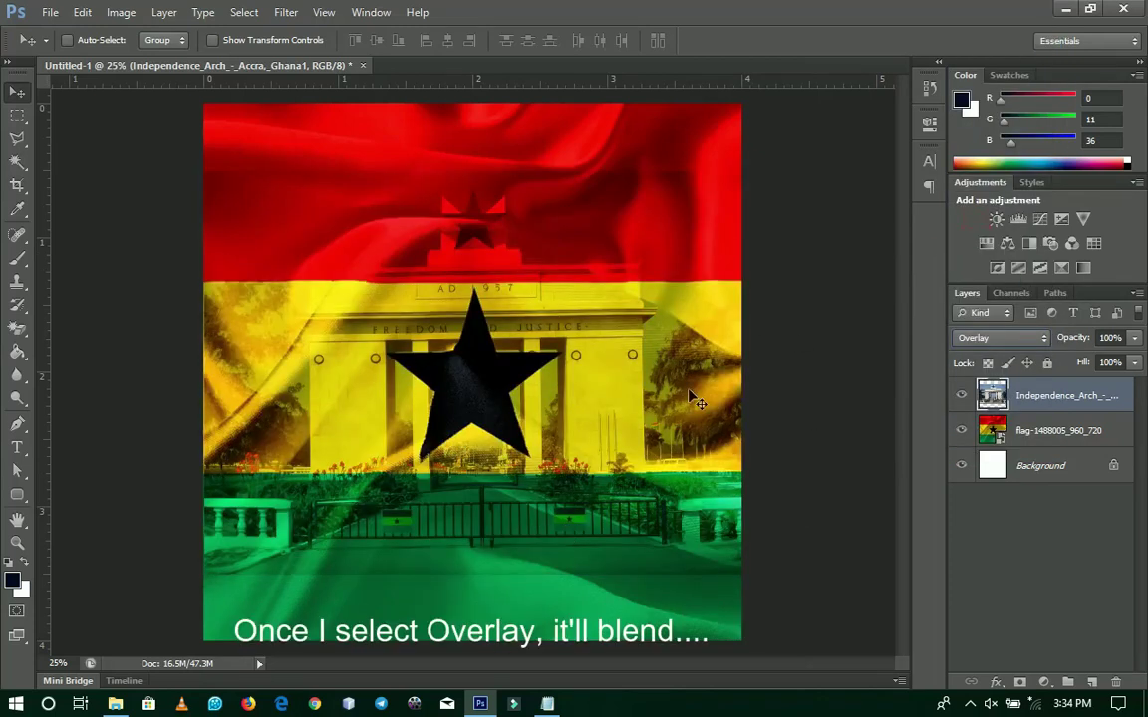
left_click_drag(475, 455, 479, 373)
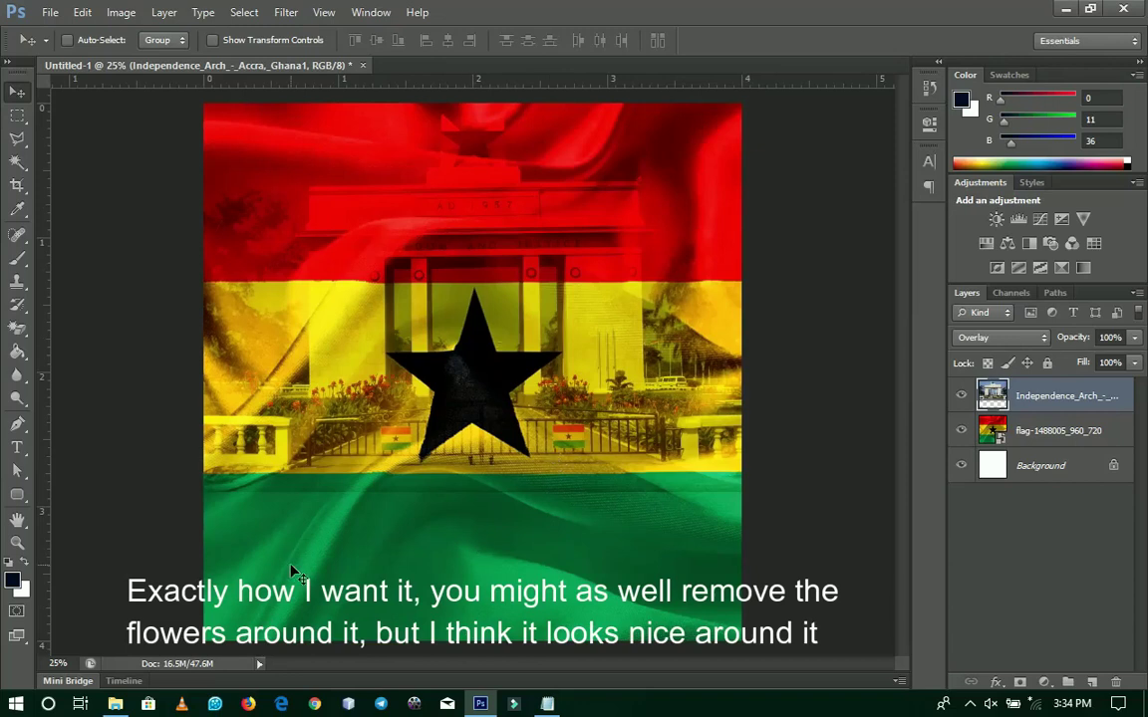
Step: Place the Coat_of_arms_of_Ghana.svg image, scale it down to about 8.7% and position it in the canvas's upper-left corner
left_click(115, 704)
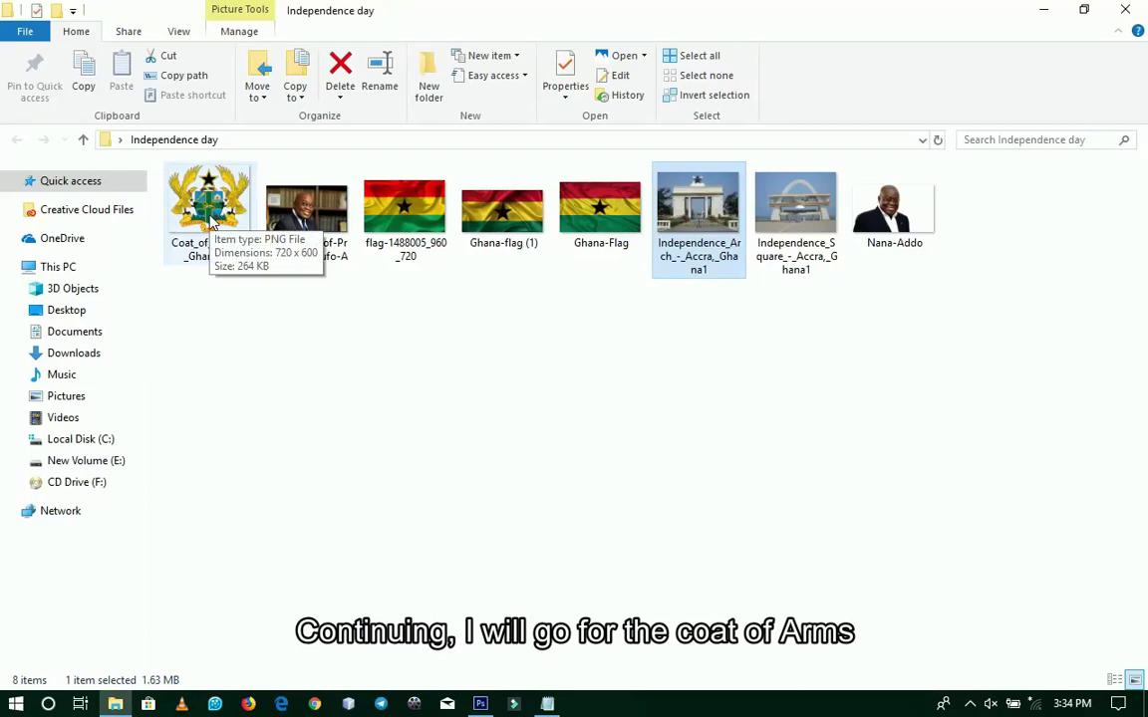
left_click_drag(210, 221, 450, 333)
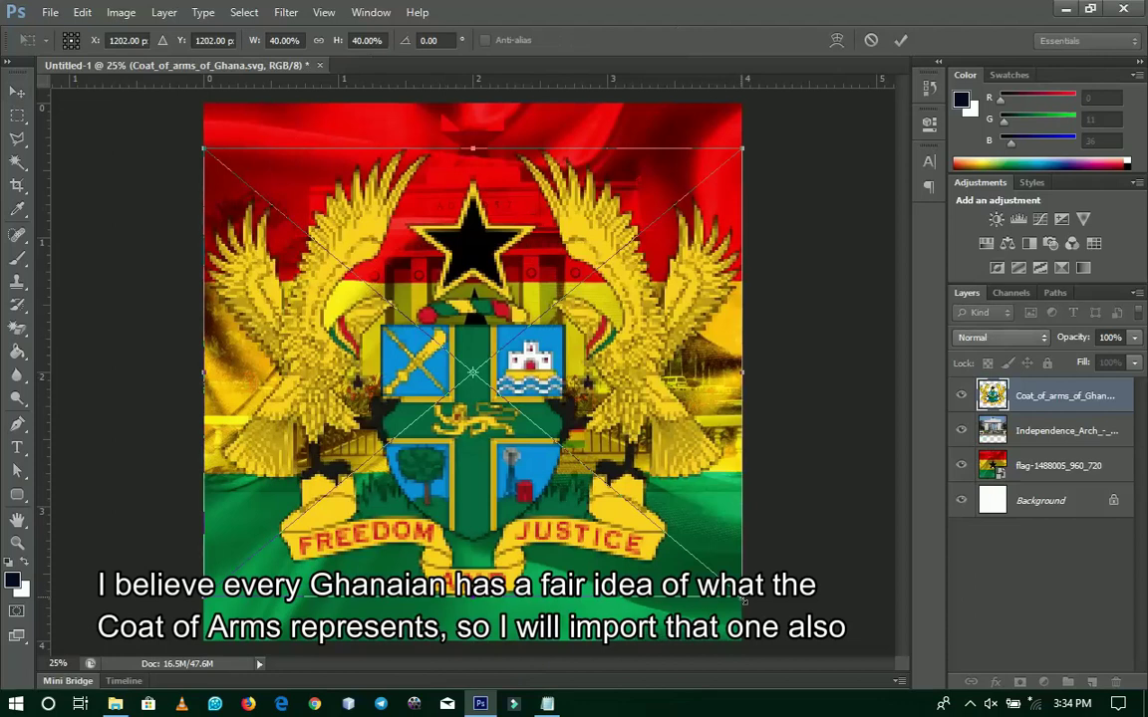
left_click_drag(743, 601, 634, 509)
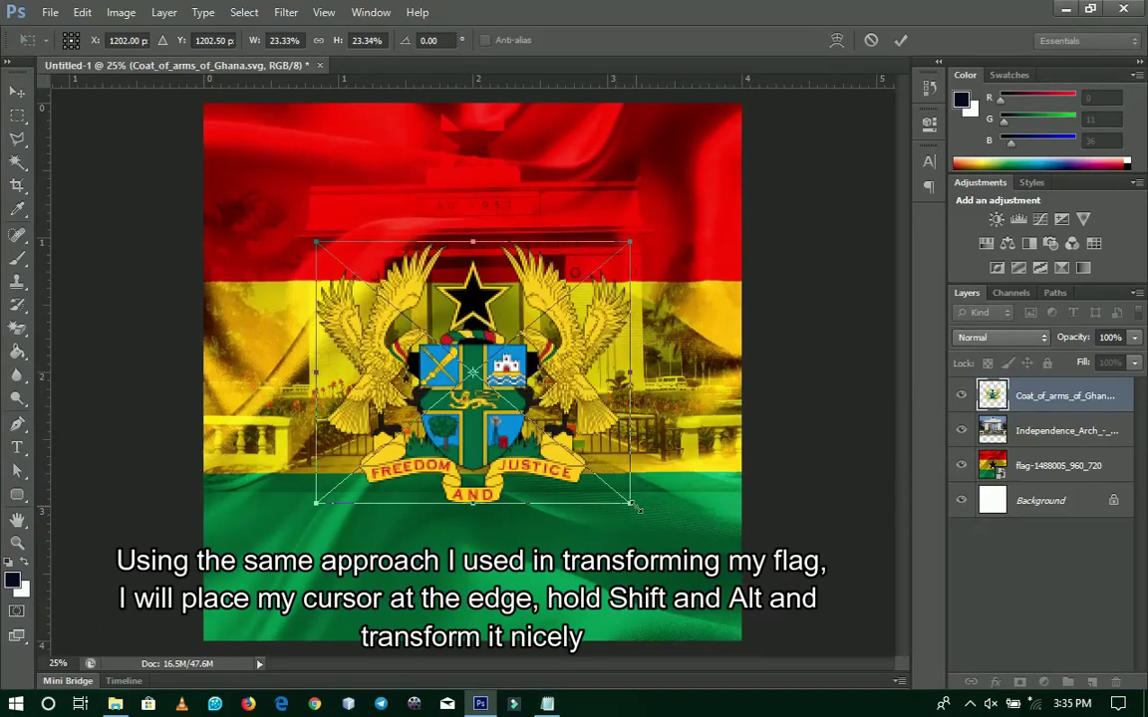
left_click_drag(635, 507, 312, 167)
key("Return")
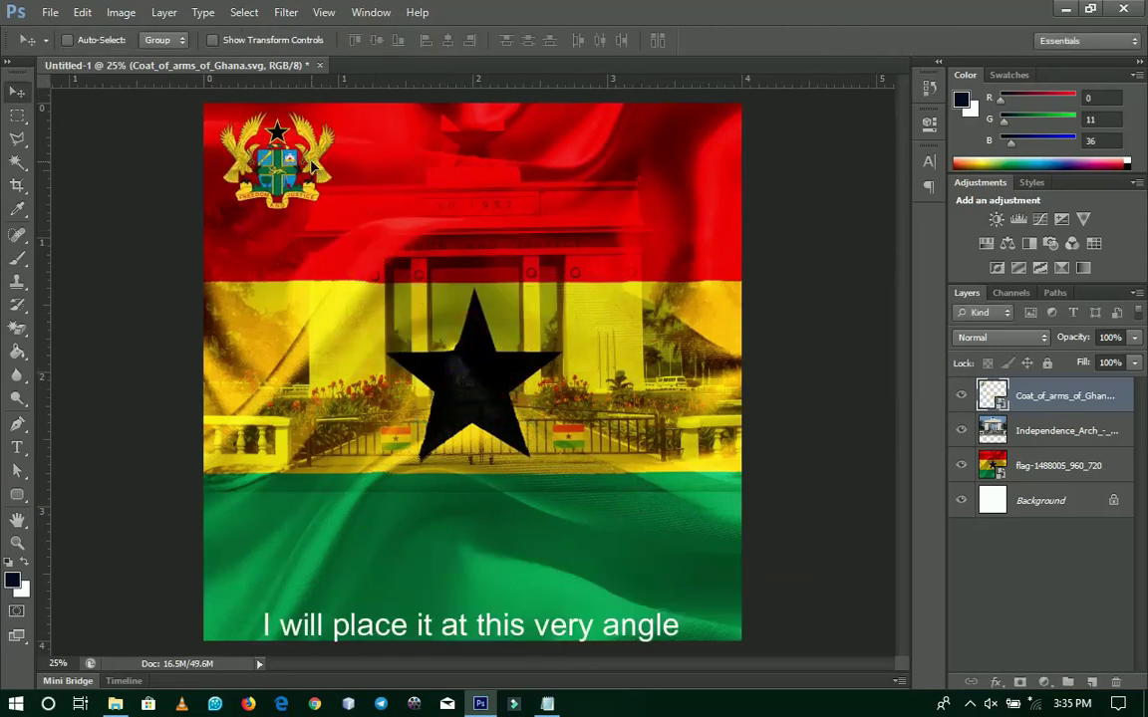
Step: Shrink the placed coat of arms slightly with Free Transform, keeping it in the canvas's upper-left corner
key("ctrl+t")
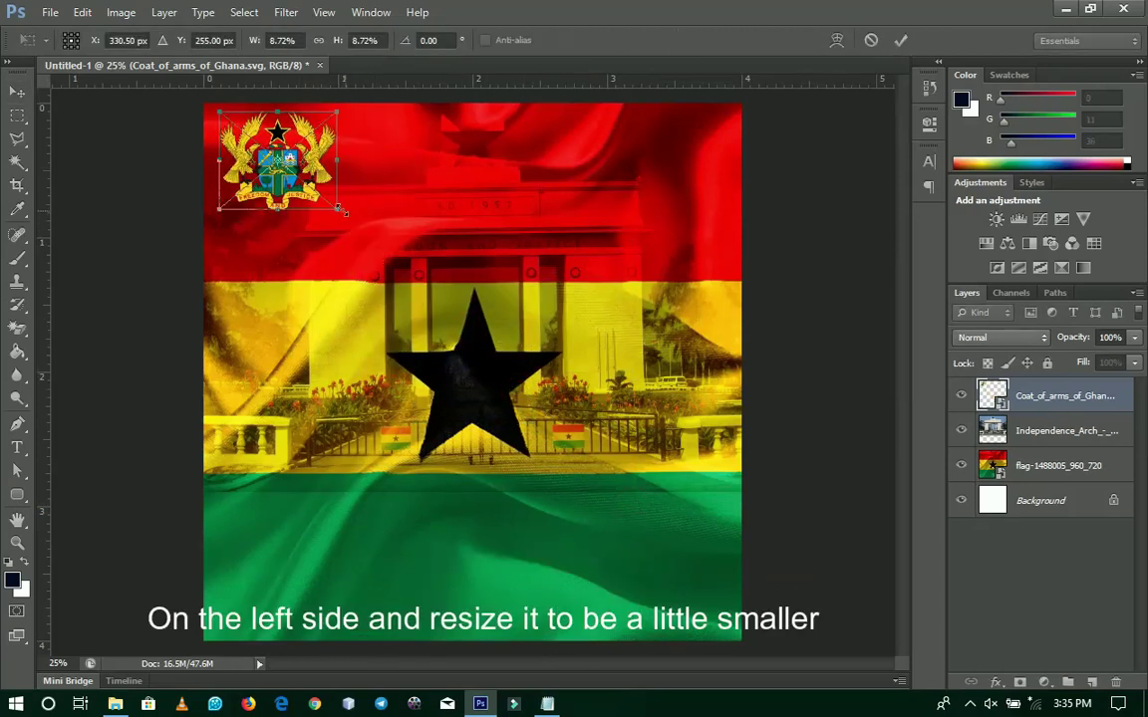
left_click_drag(336, 210, 299, 189)
key("Return")
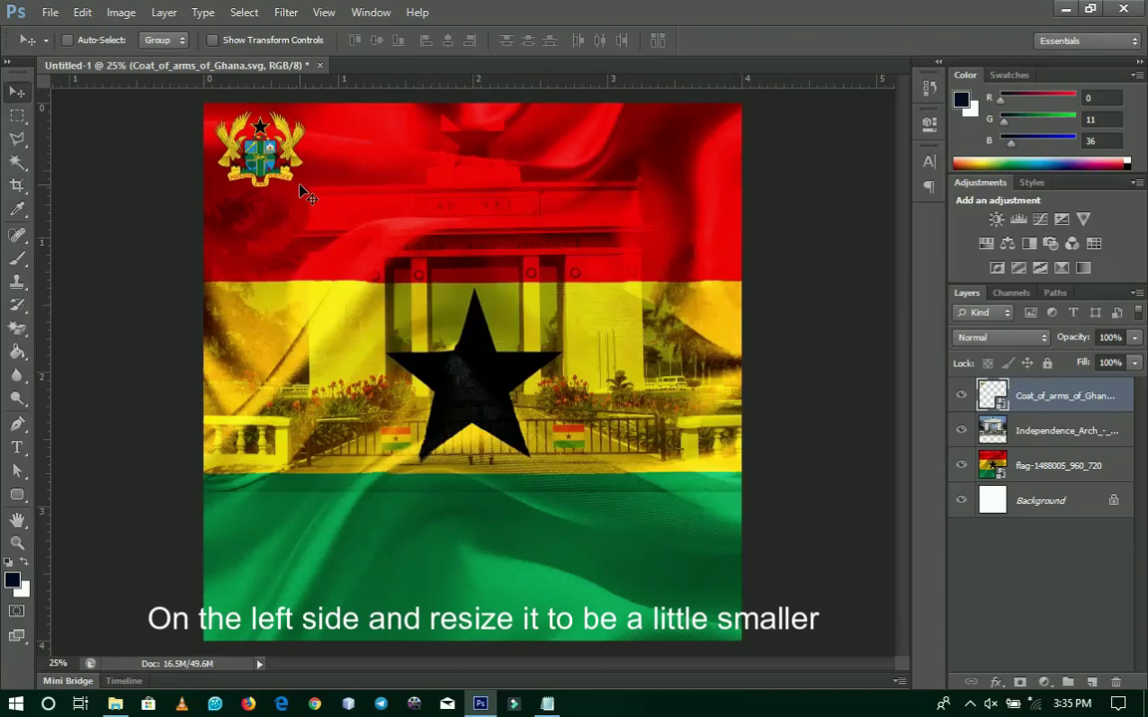
Step: Add the white title text "HAPPY INDEPENDENCE DAY" and center it horizontally on the canvas
left_click(16, 450)
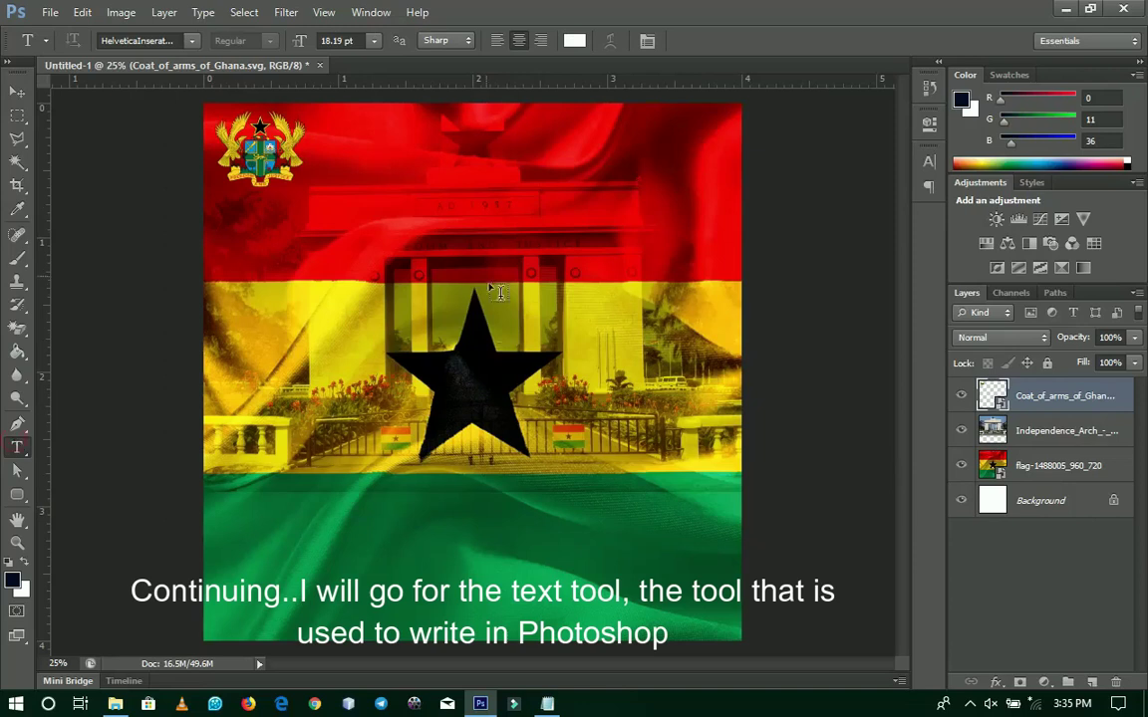
left_click(389, 240)
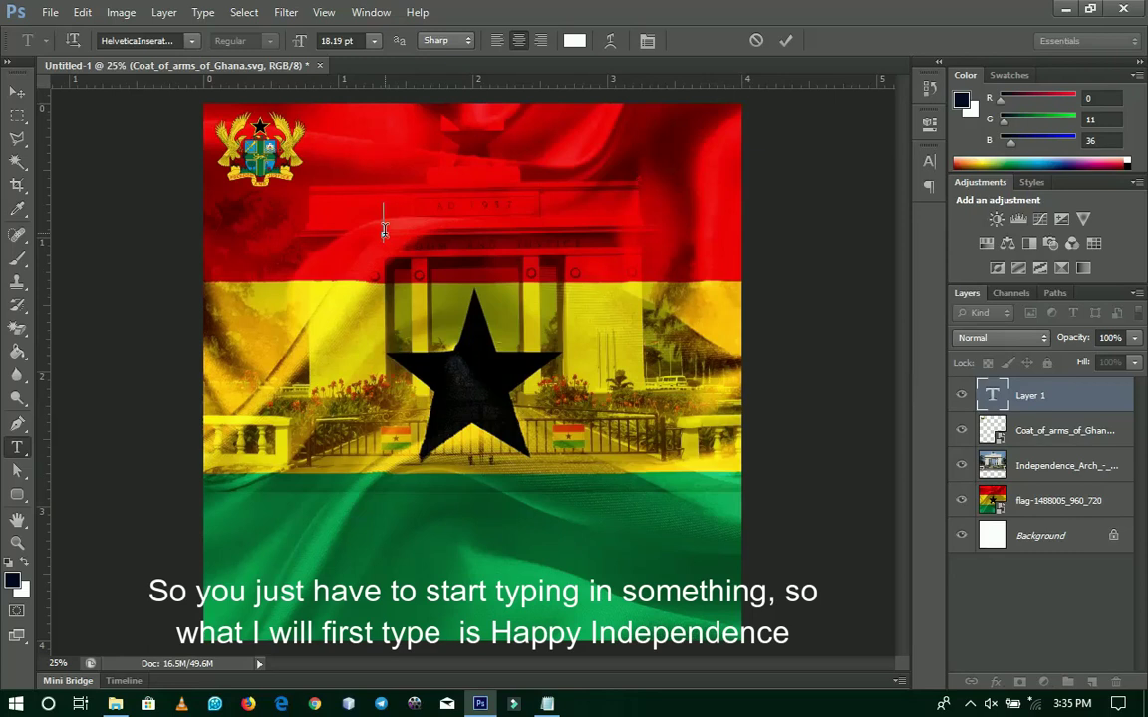
type("HAPPY I")
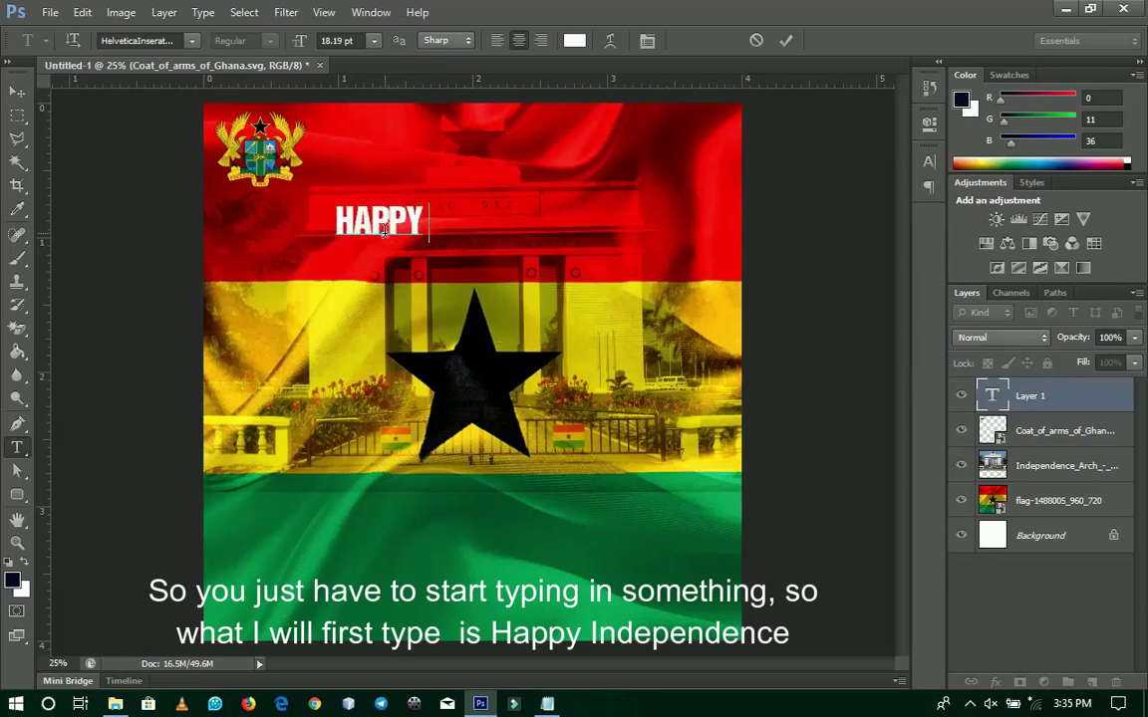
type("NDEPENCE")
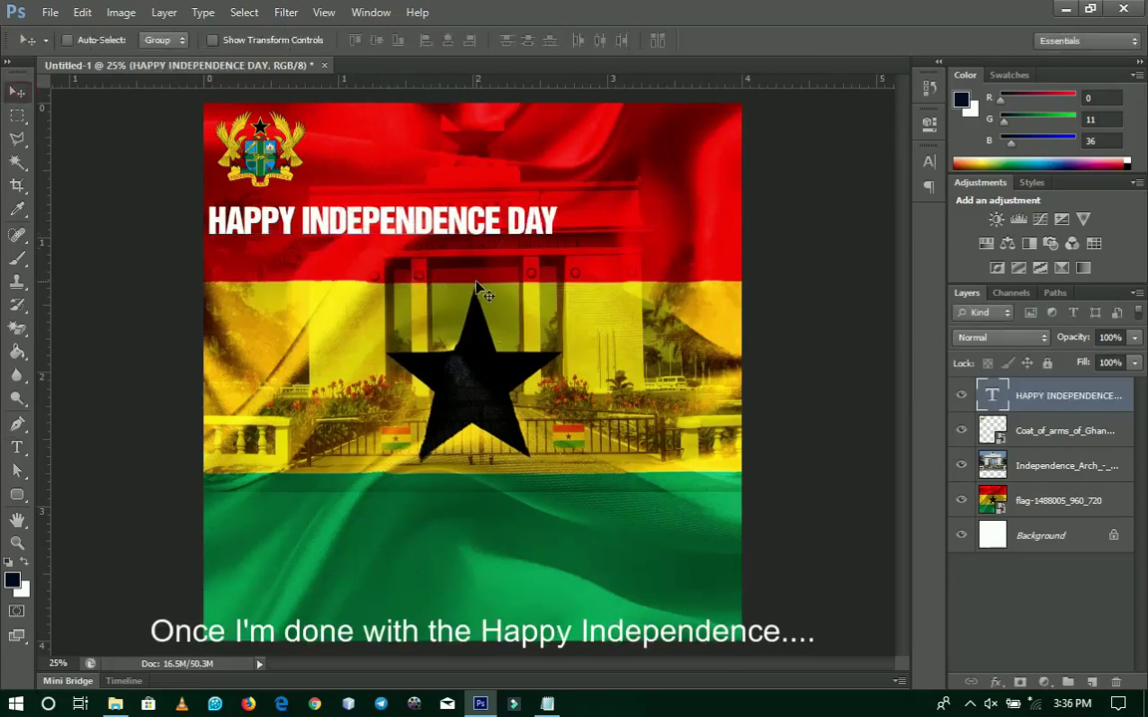
left_click(448, 42)
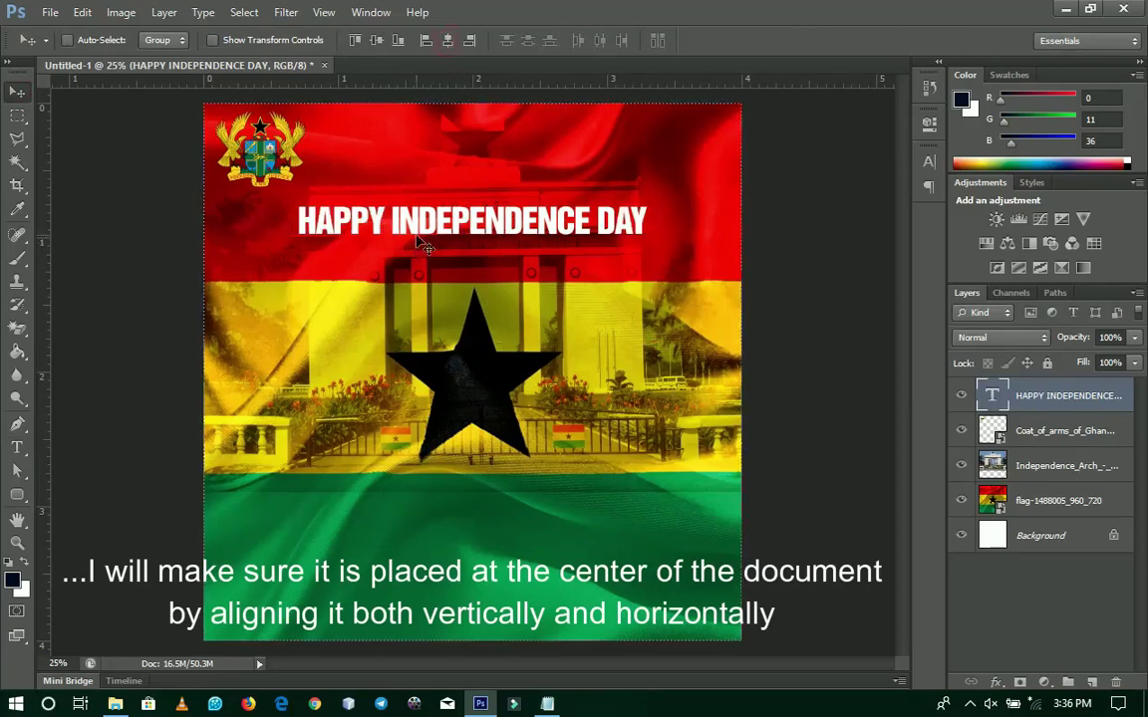
key("ctrl+d")
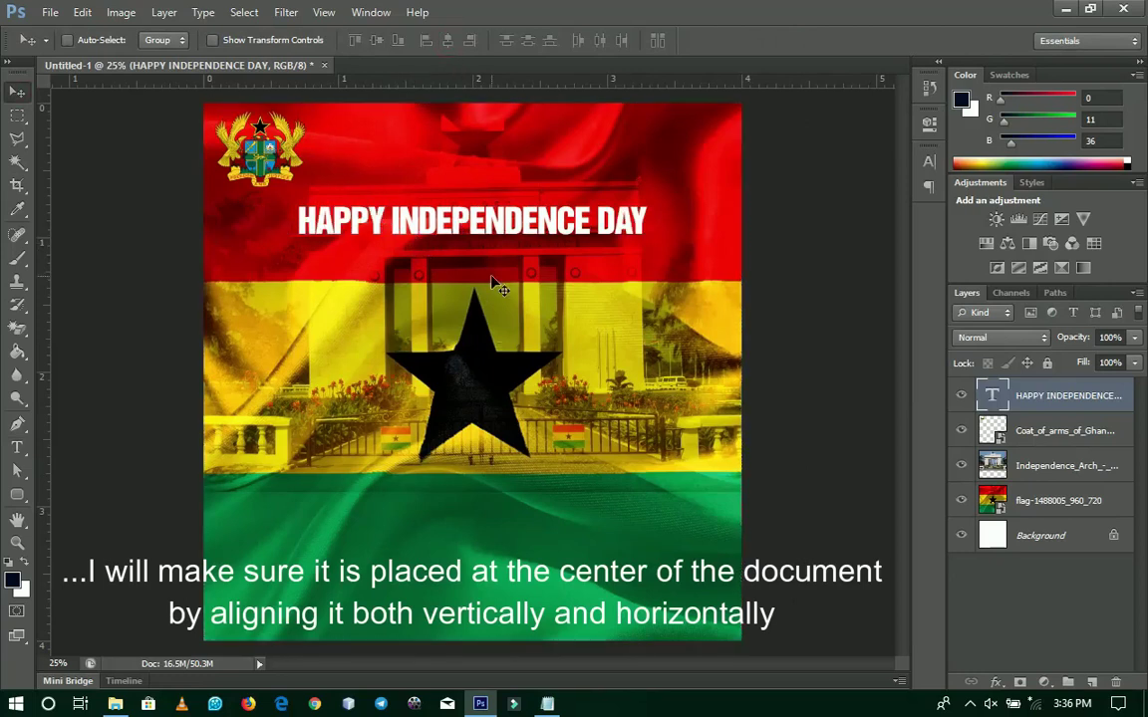
Step: Scale the title text to about 82% and move it up to the top of the canvas beside the coat of arms
key("ctrl+t")
left_click_drag(646, 203, 616, 206)
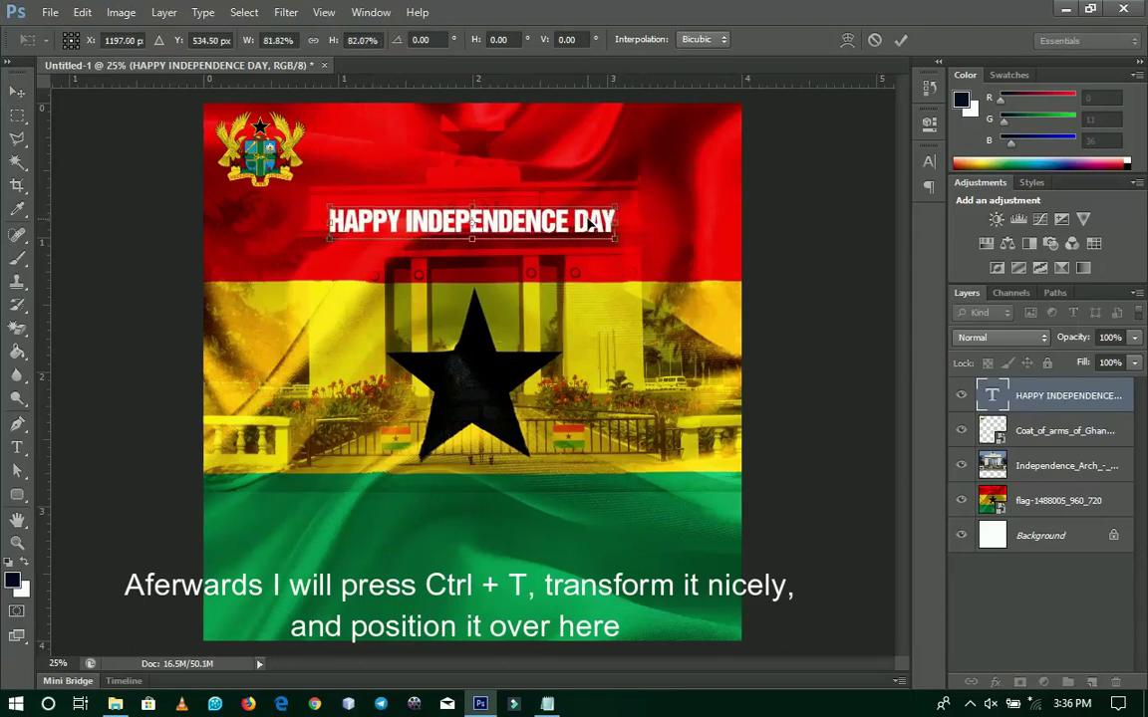
key("Return")
left_click_drag(503, 229, 503, 146)
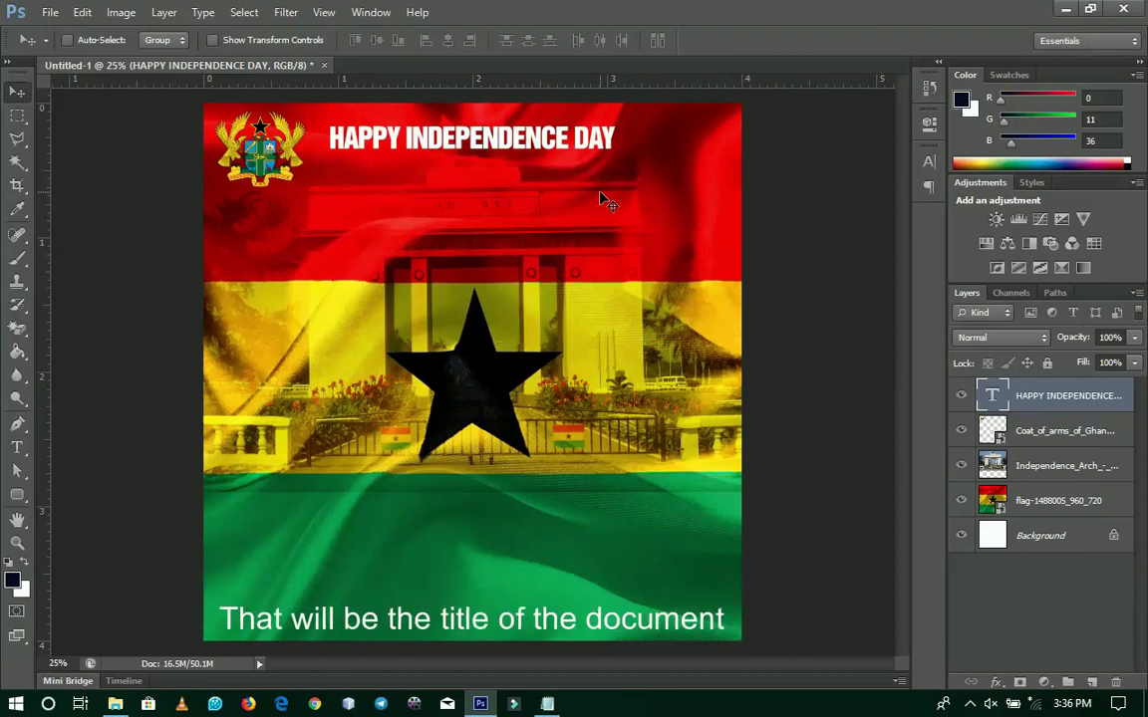
left_click(17, 451)
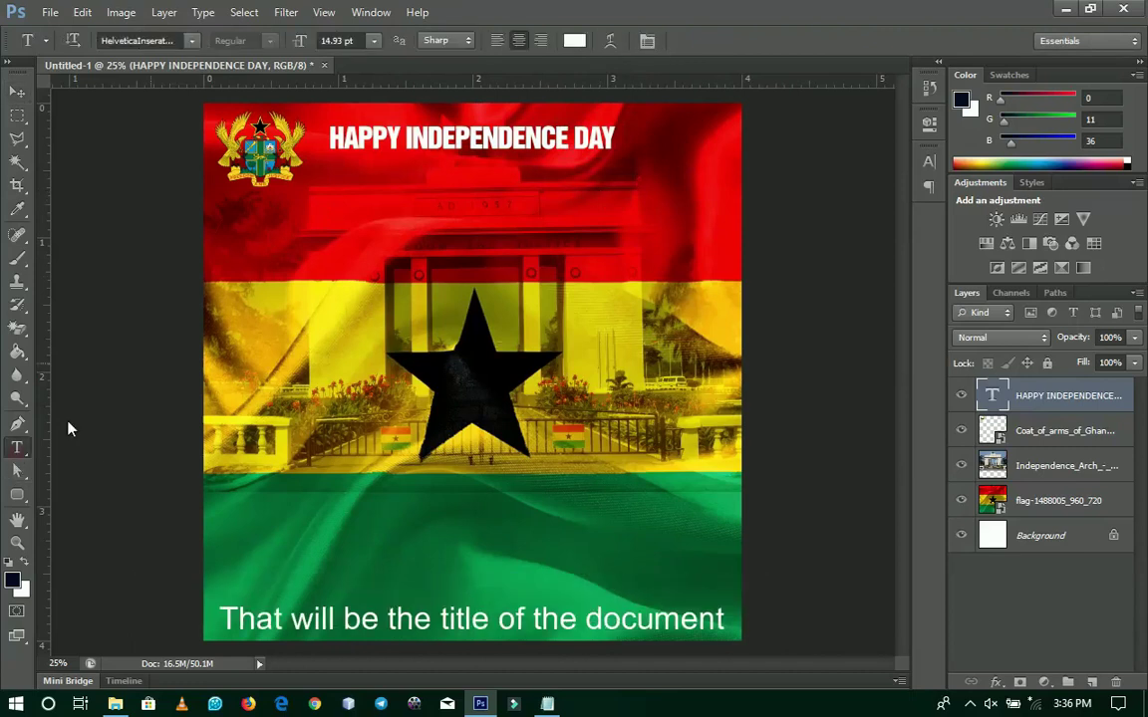
left_click(394, 269)
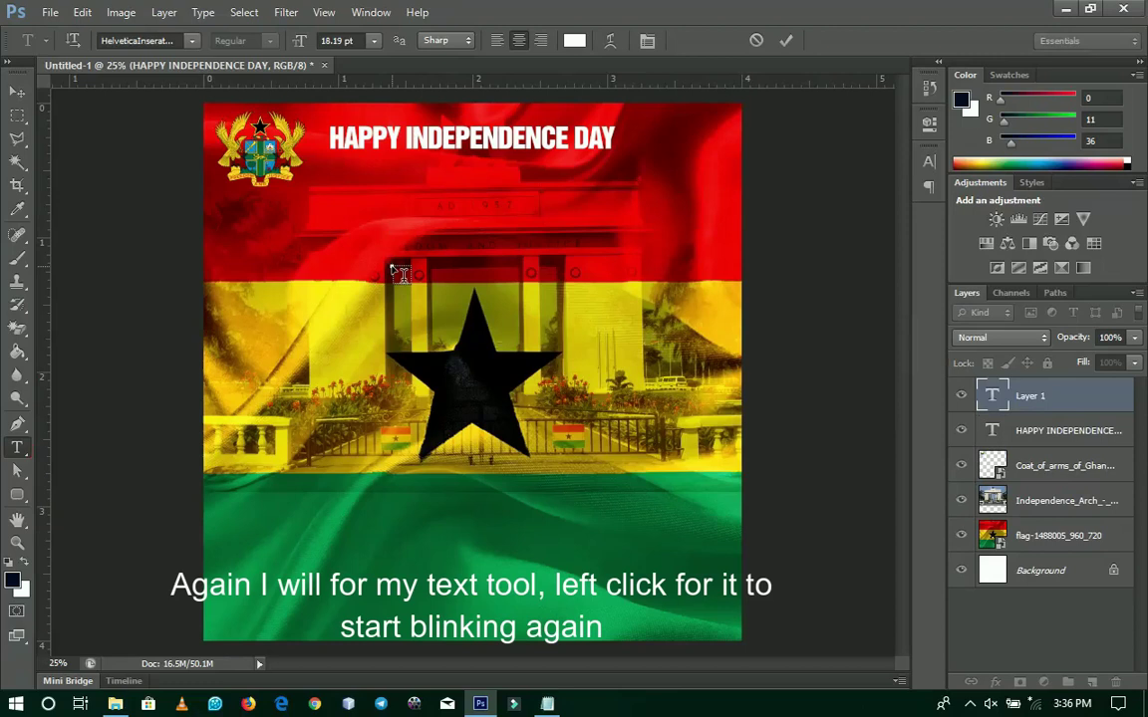
type("GH")
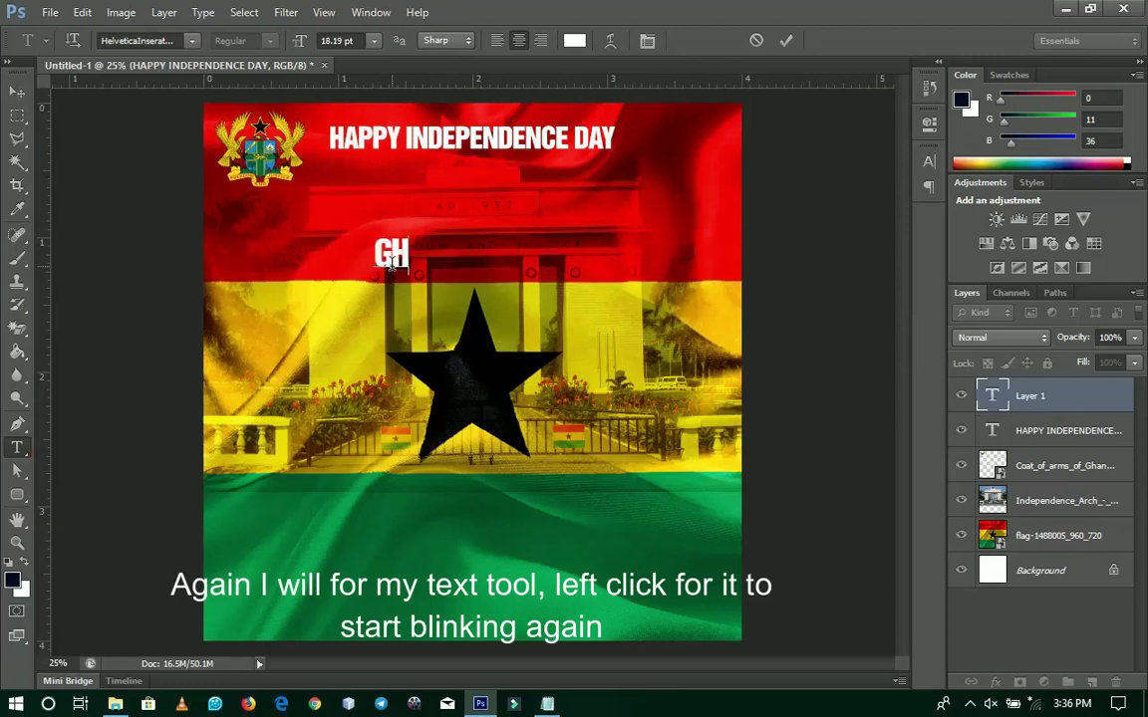
type("ANA @")
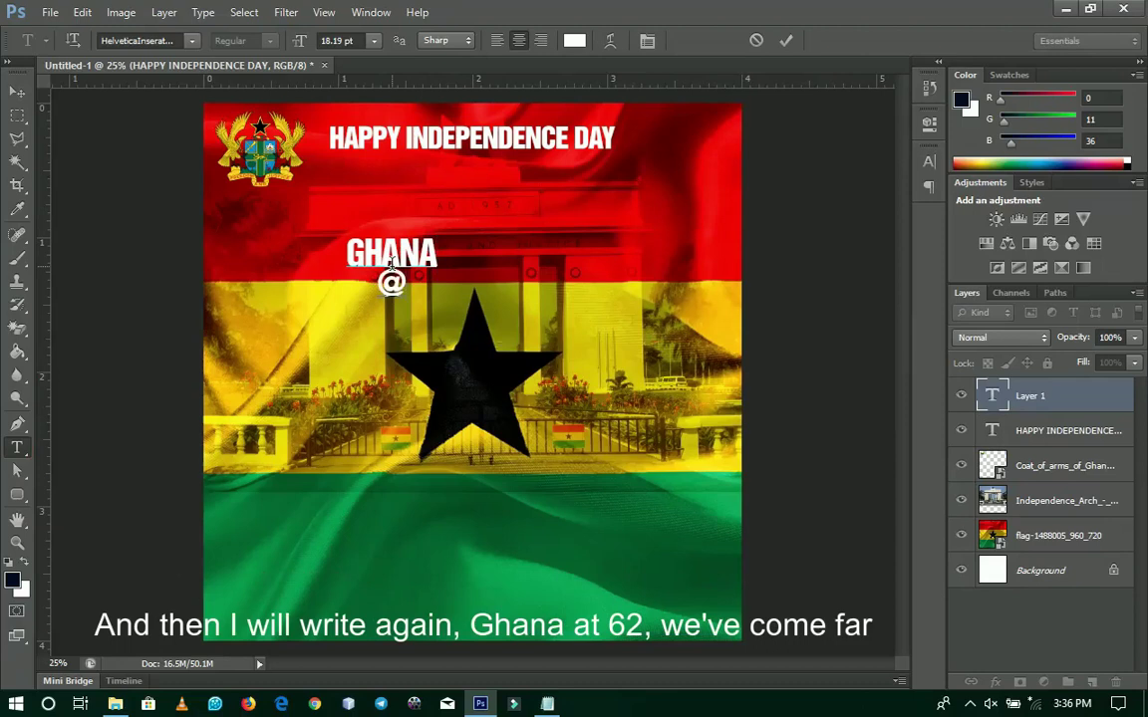
type("62")
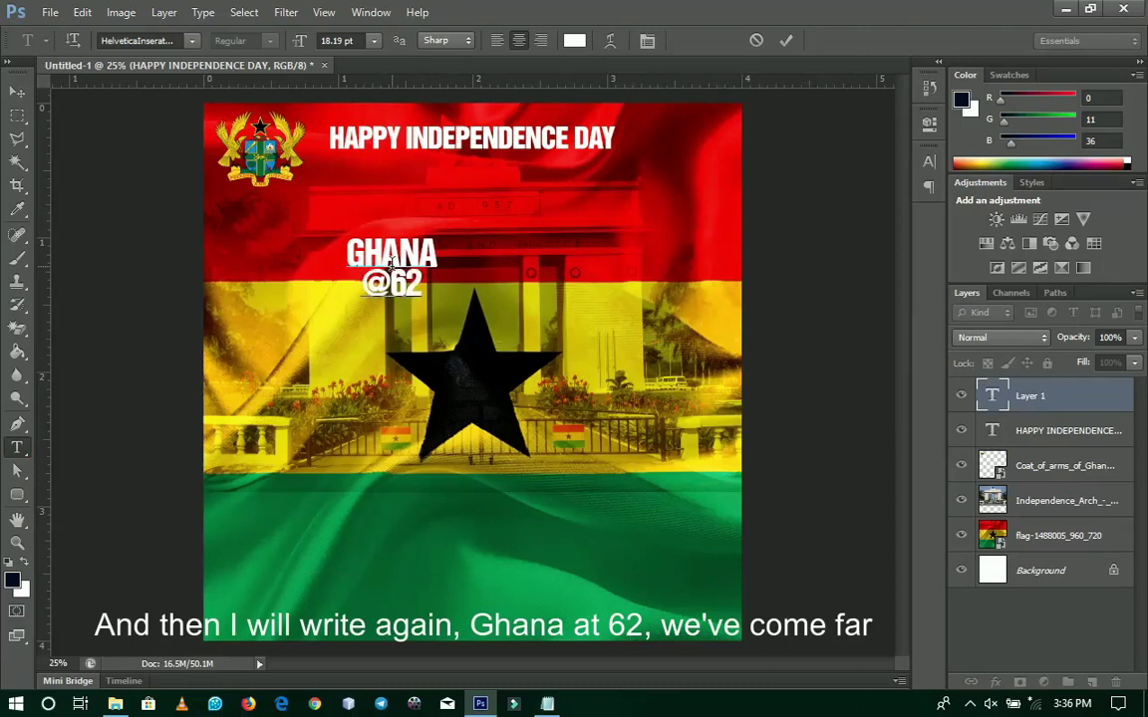
left_click(16, 91)
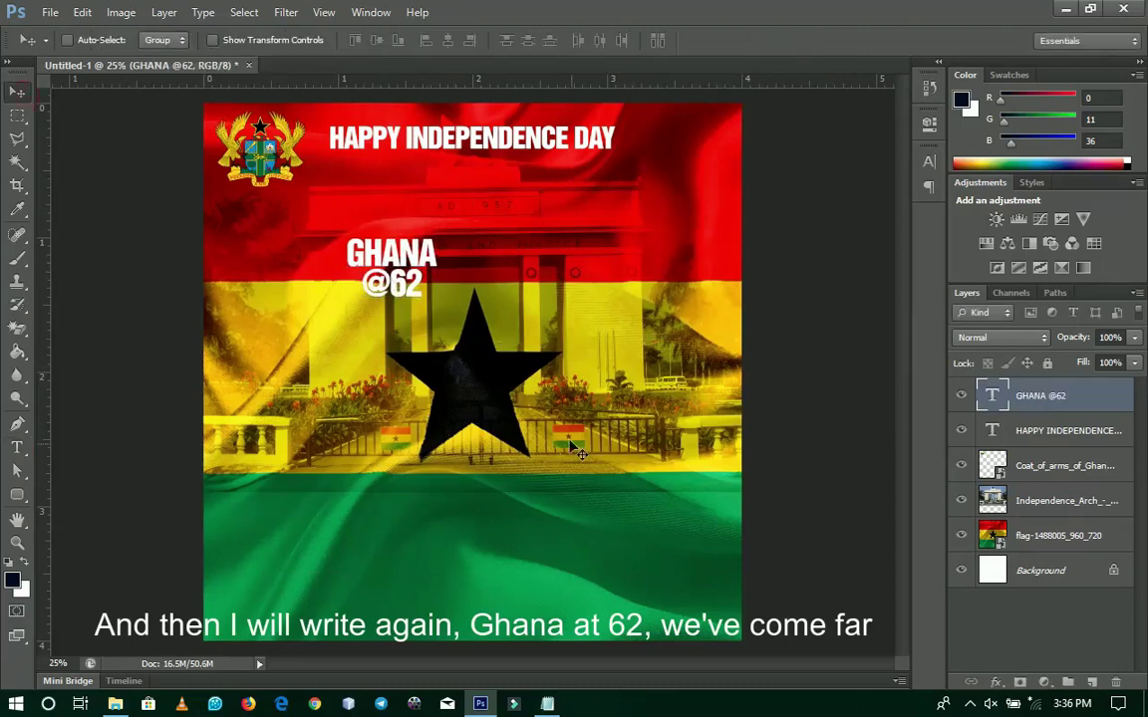
key("ctrl+t")
left_click_drag(438, 311, 565, 404)
key("Return")
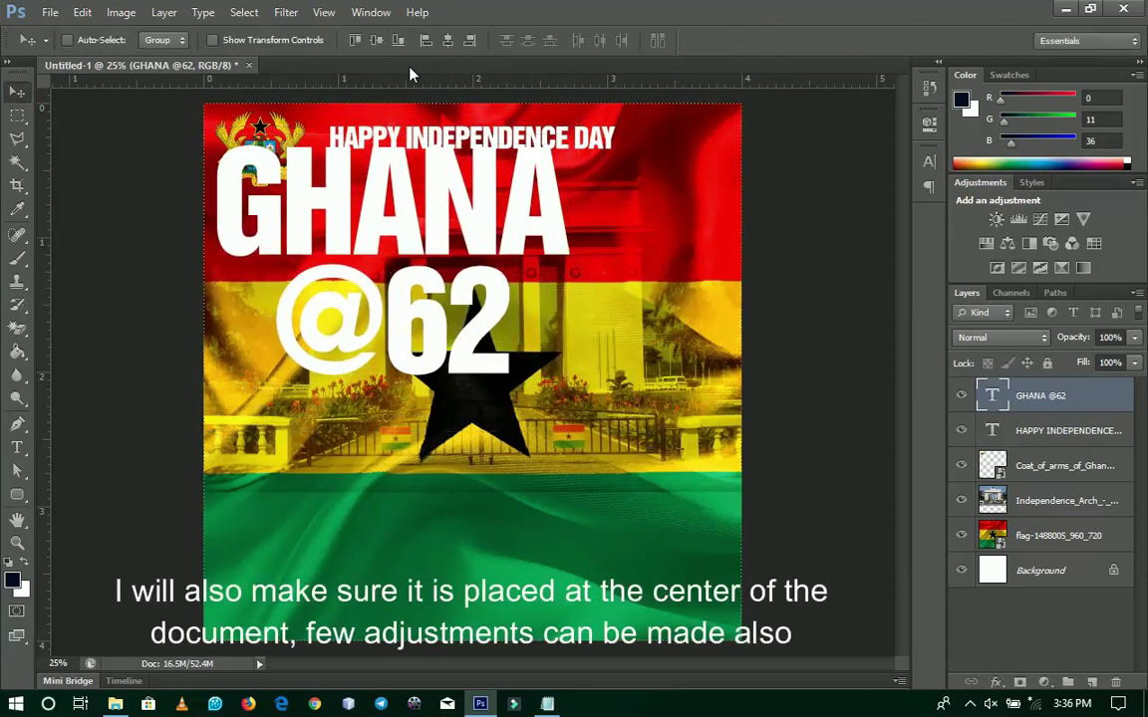
left_click(448, 39)
left_click(447, 40)
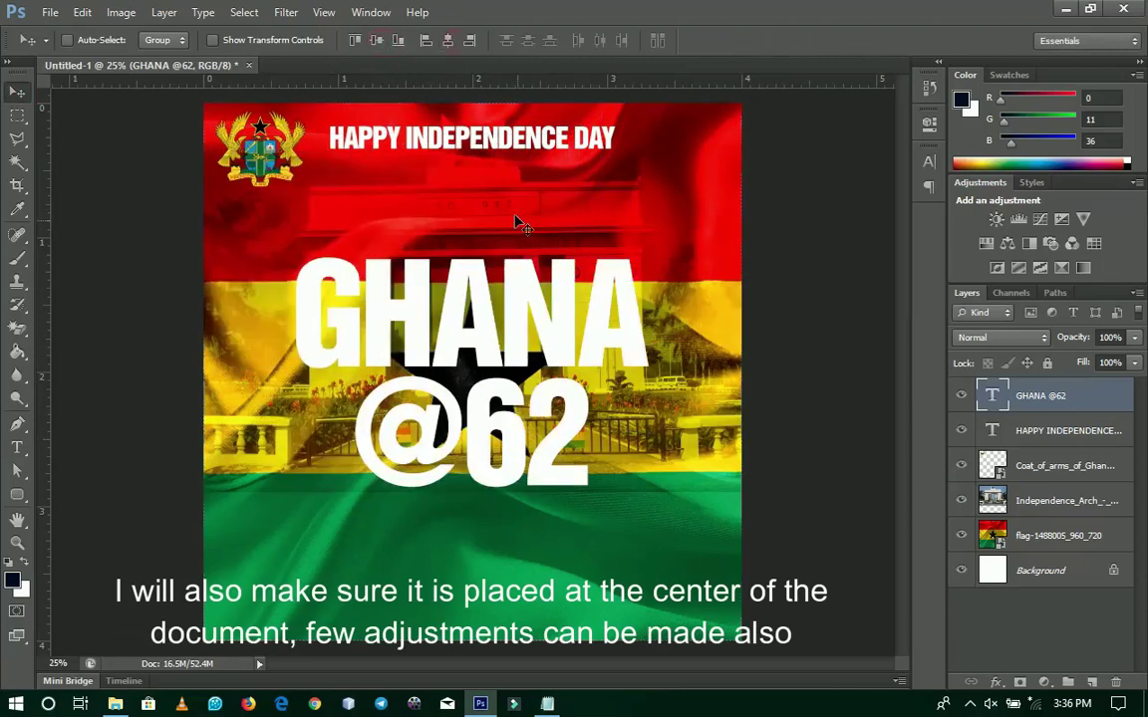
left_click(555, 433)
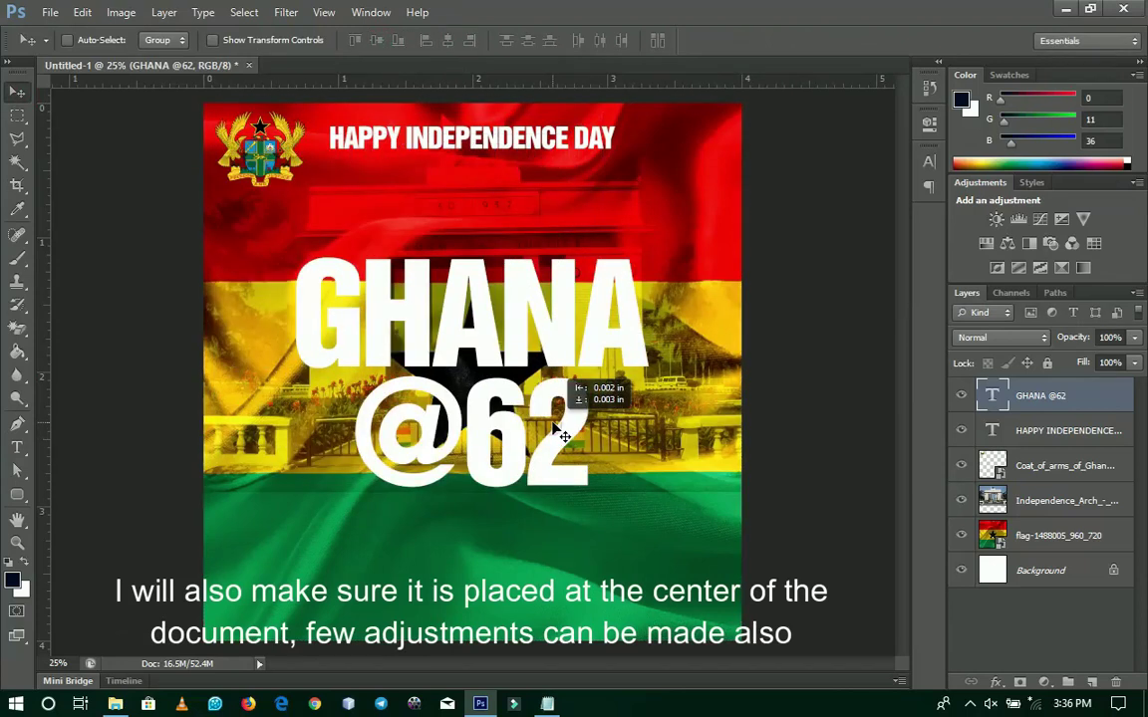
left_click_drag(555, 433, 555, 418)
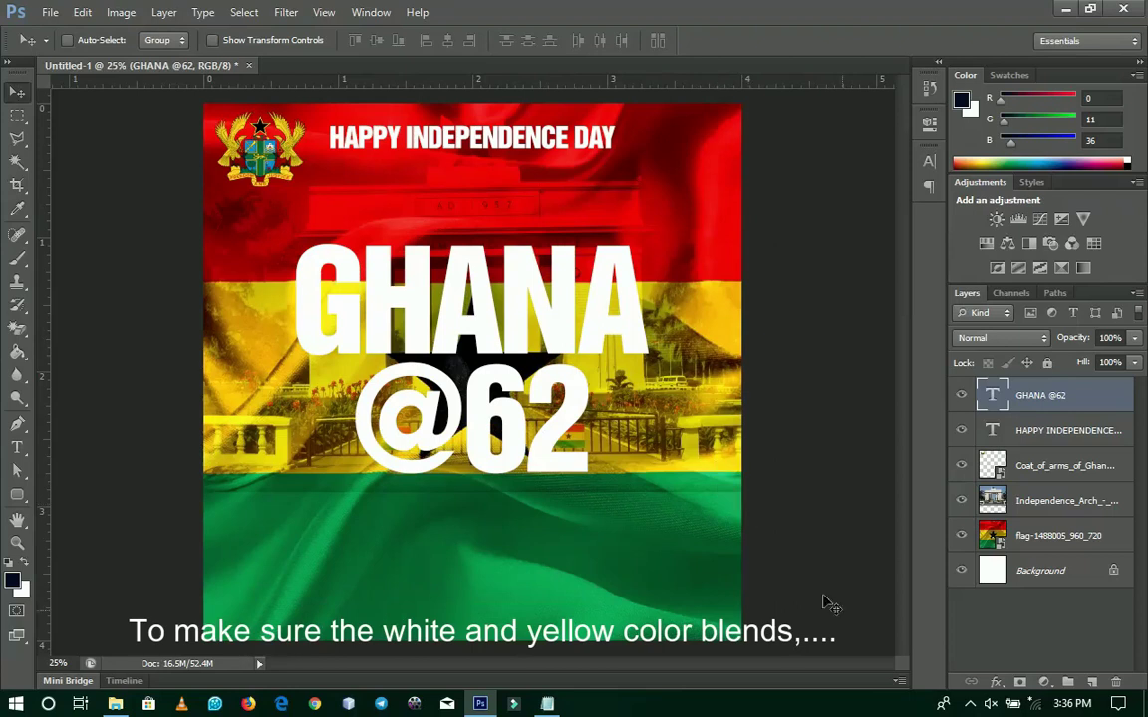
left_click(969, 704)
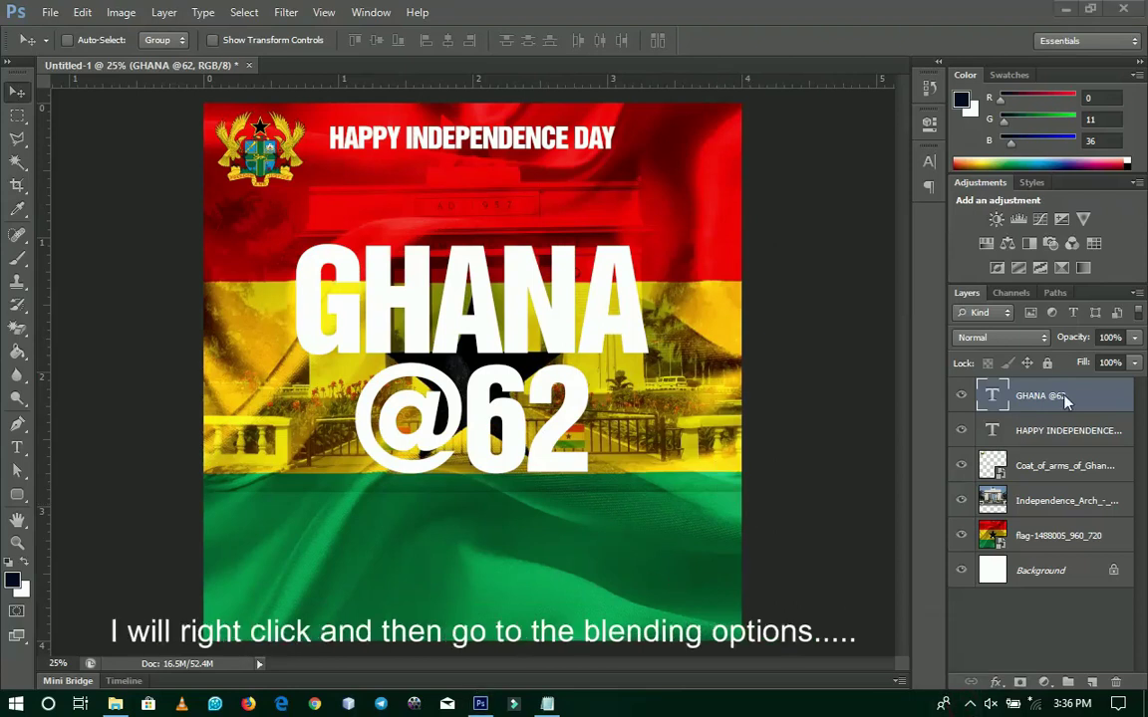
left_click(880, 127)
right_click(1040, 395)
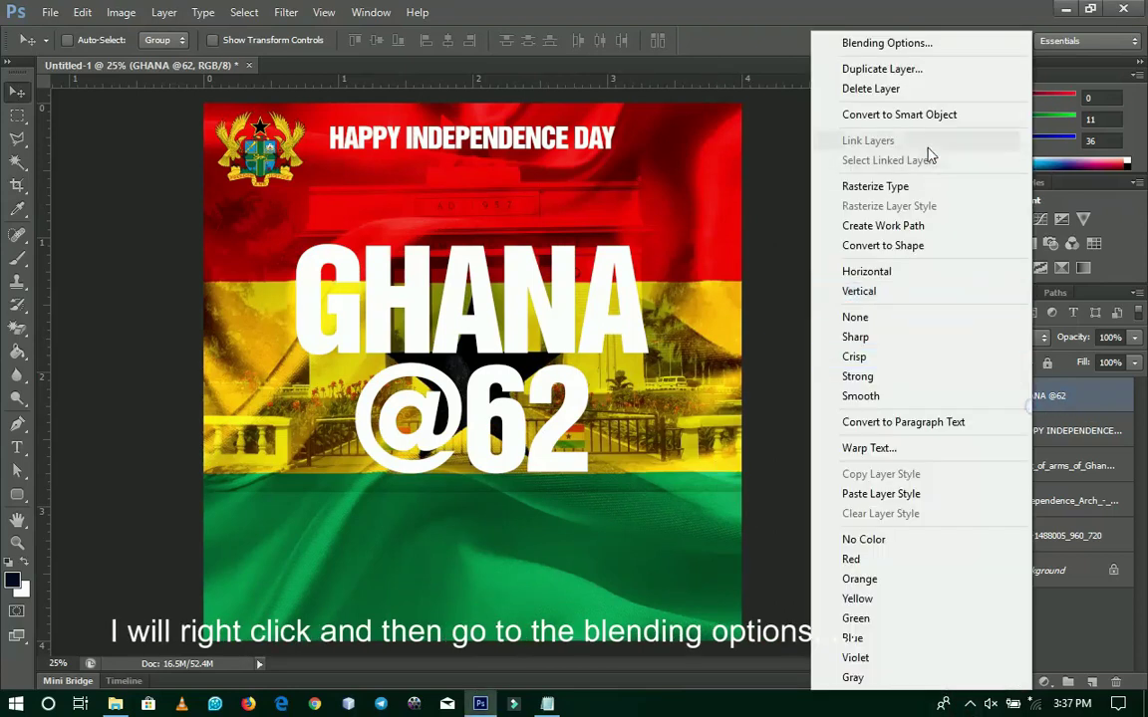
left_click(896, 42)
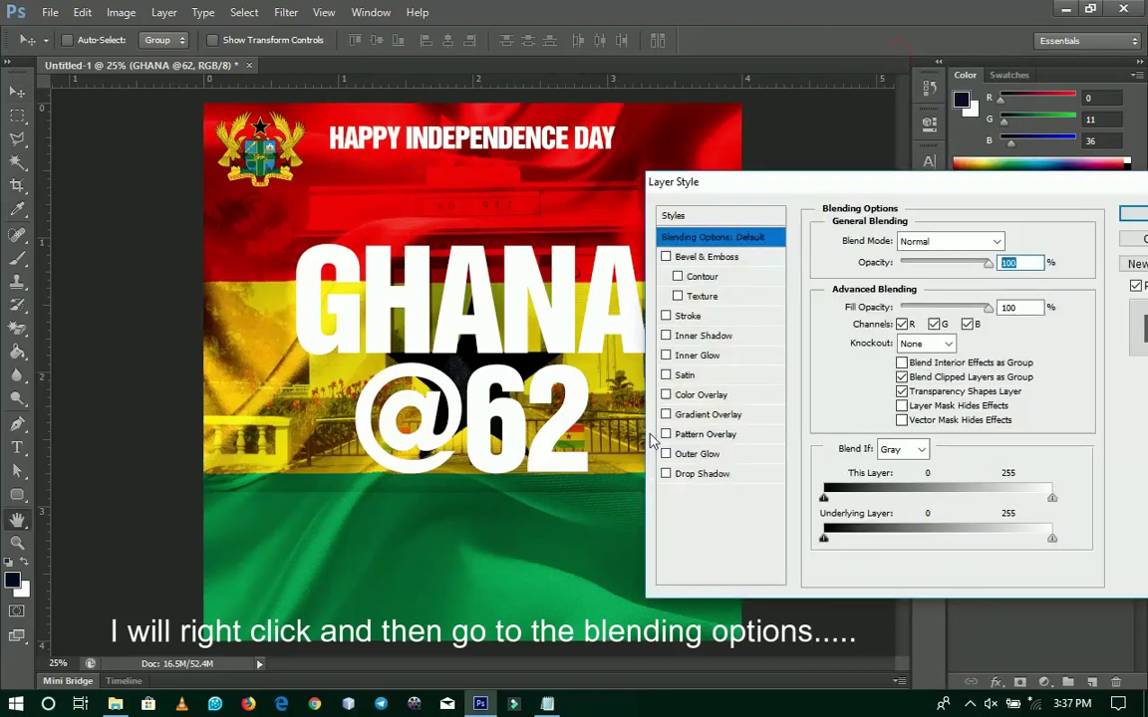
left_click(702, 475)
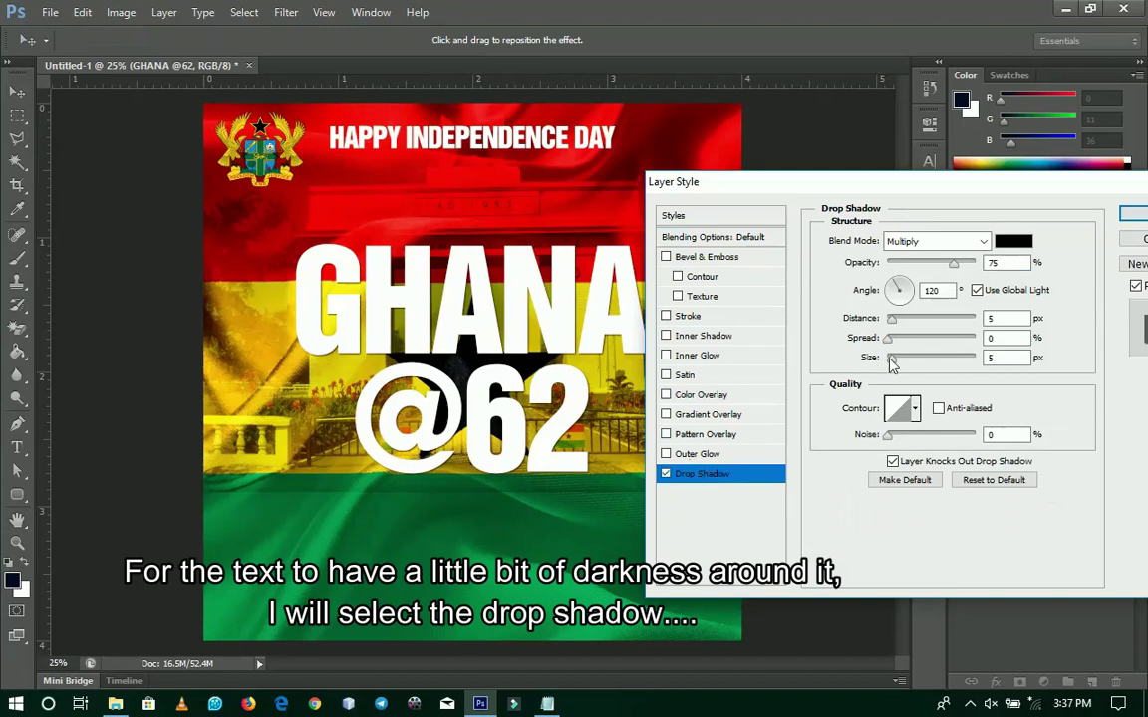
left_click_drag(892, 363, 926, 379)
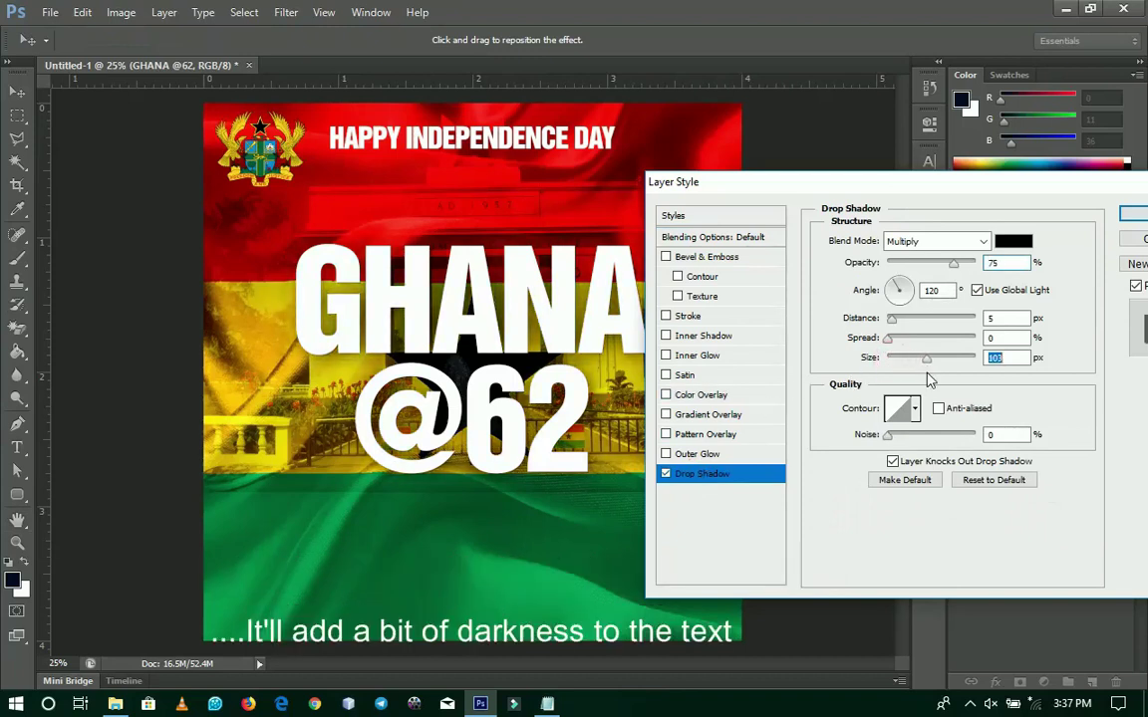
left_click(705, 416)
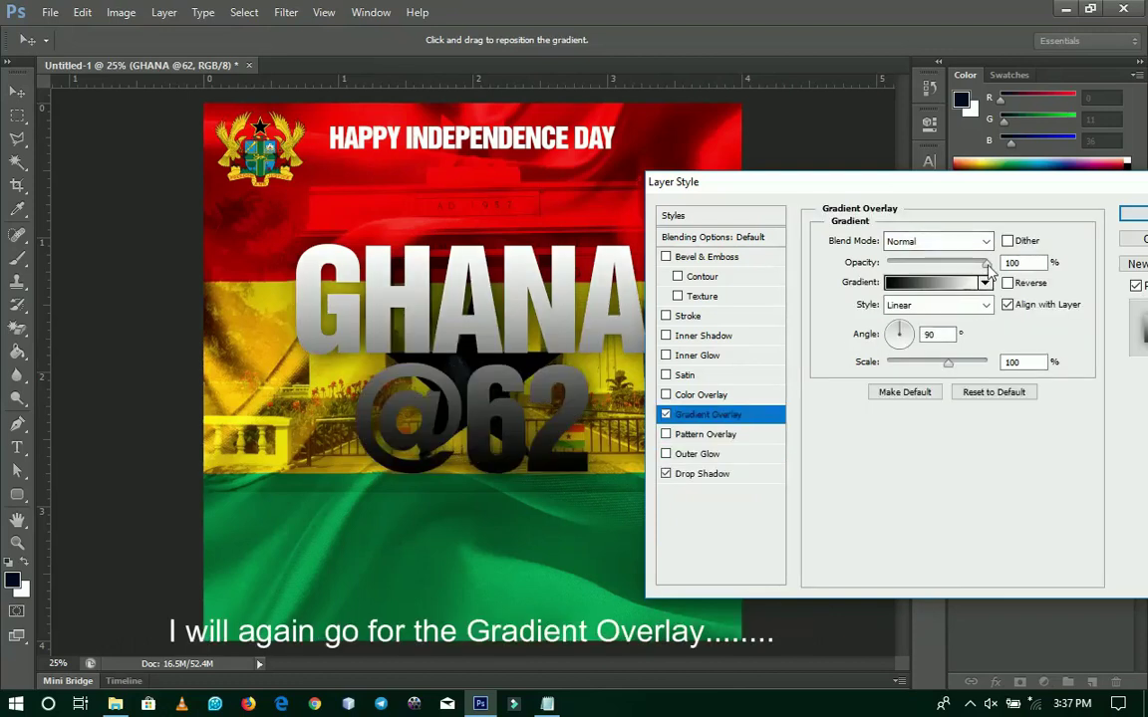
left_click_drag(988, 267, 905, 265)
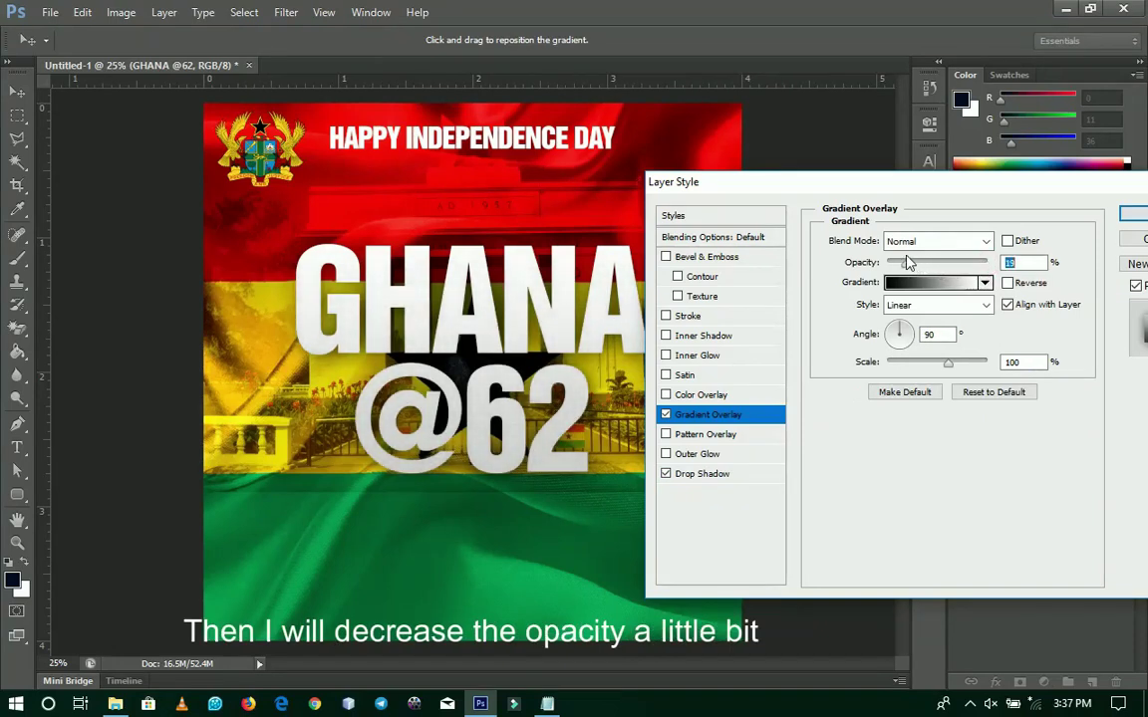
left_click(1132, 216)
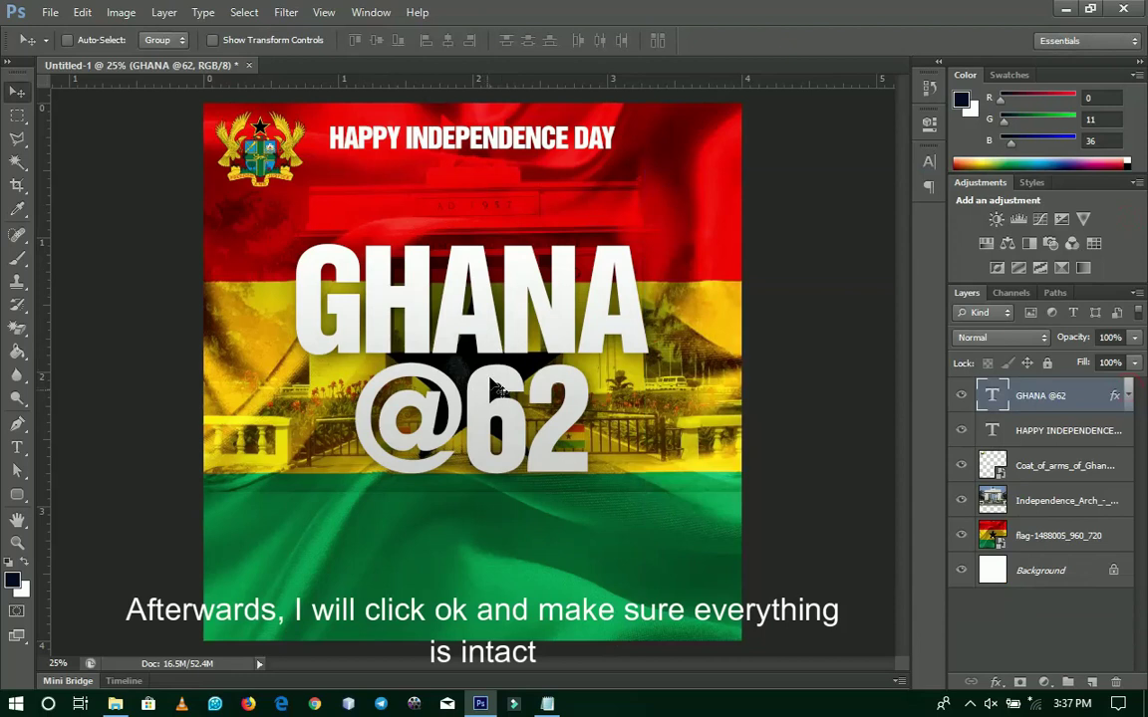
Step: Open the Nana-Addo picture from the Independence day folder as a separate document in Photoshop
left_click(967, 705)
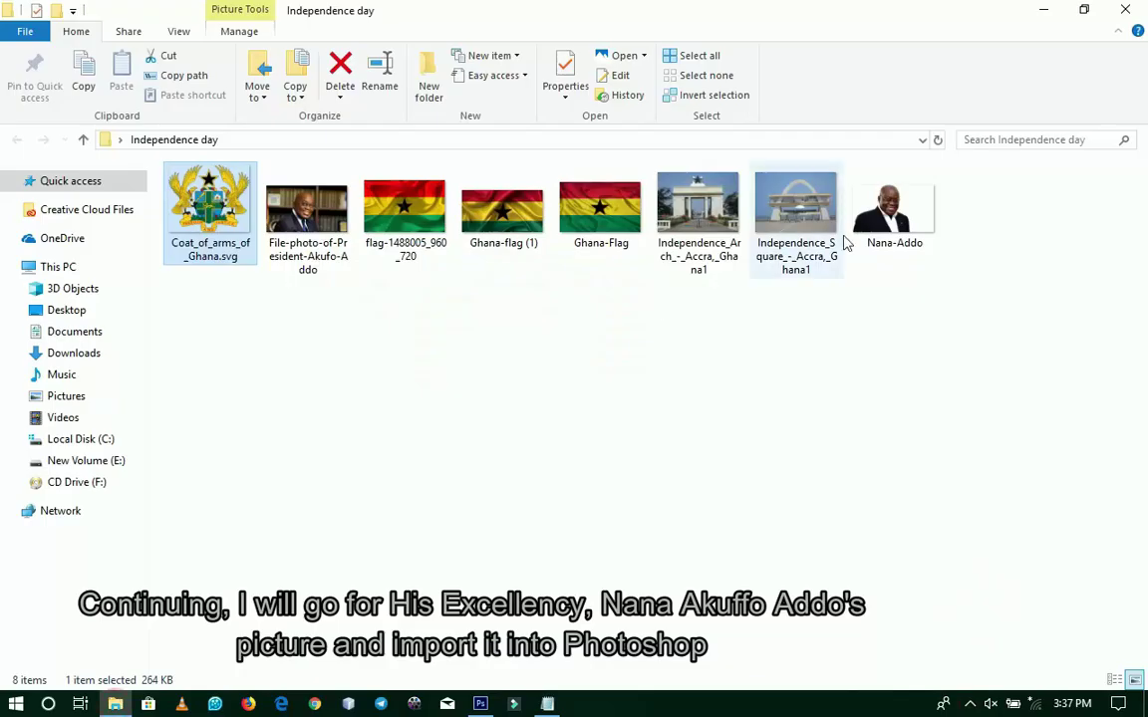
left_click(894, 211)
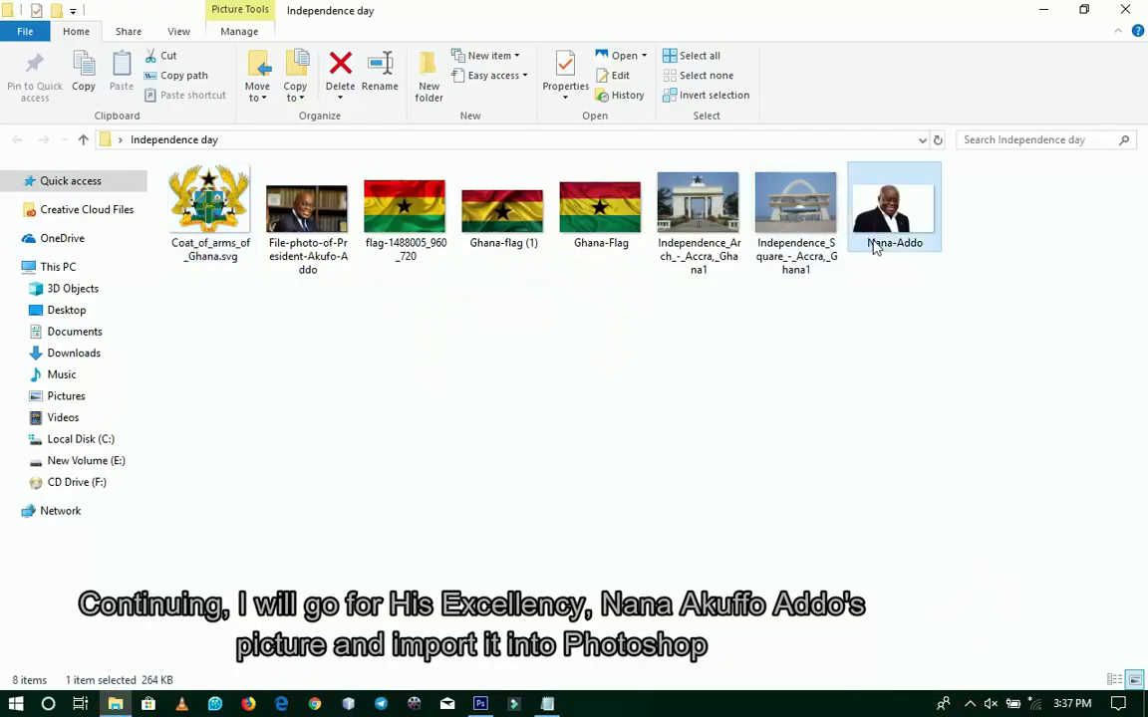
left_click(482, 701)
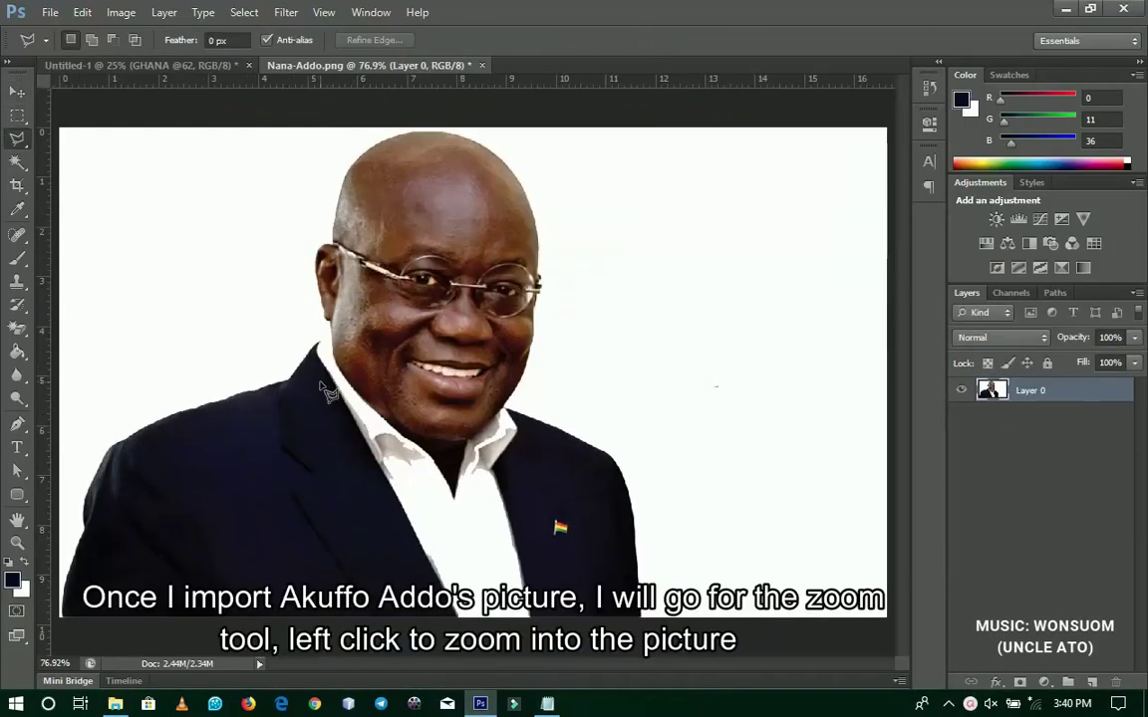
Step: Cut out a small patch of white background between the left collar tip and the jaw below the ear with the Polygonal Lasso
key("z")
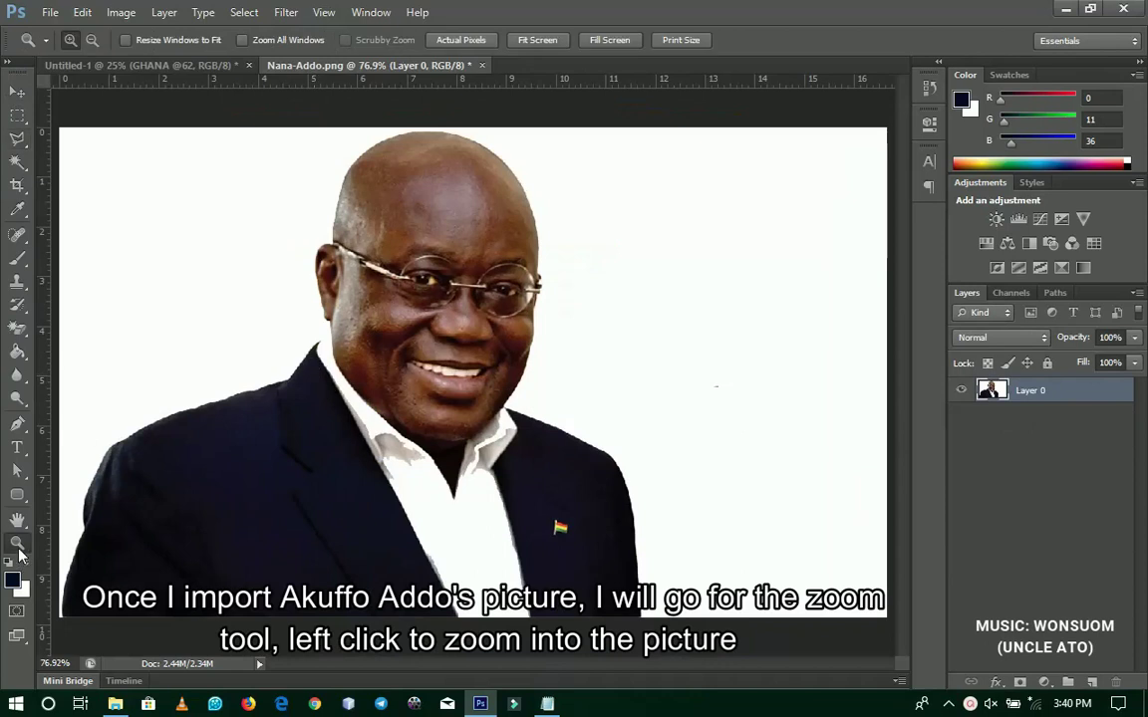
left_click(299, 344)
left_click(307, 340)
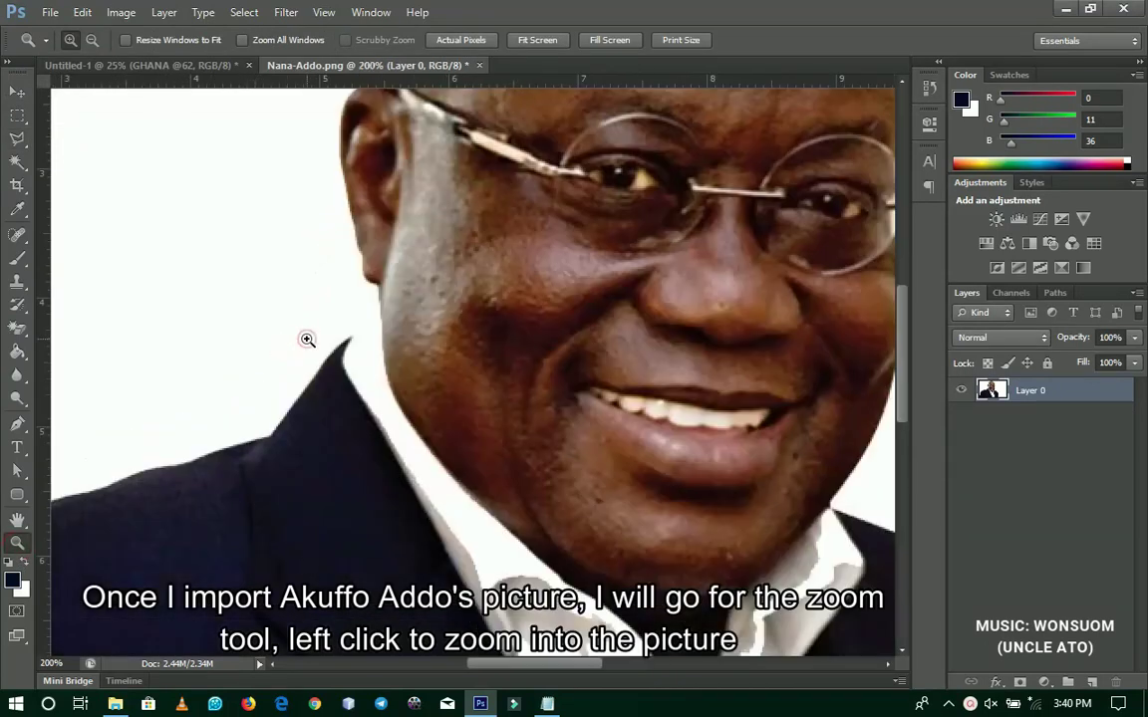
left_click_drag(351, 329, 356, 422)
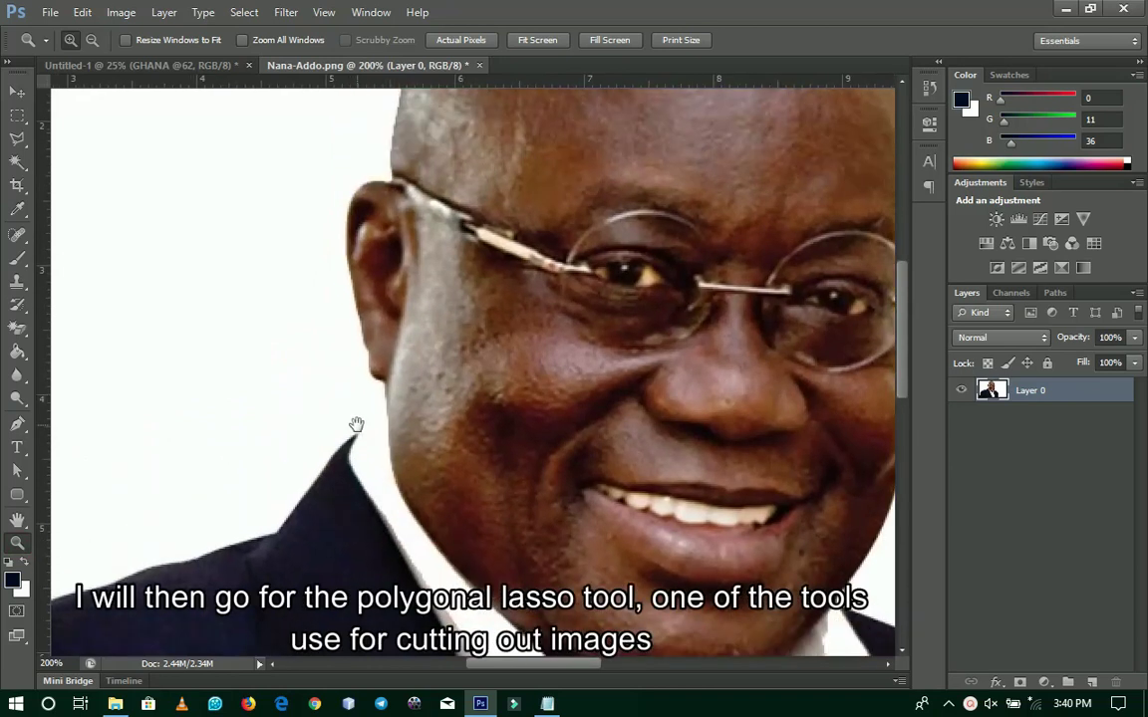
left_click(18, 139)
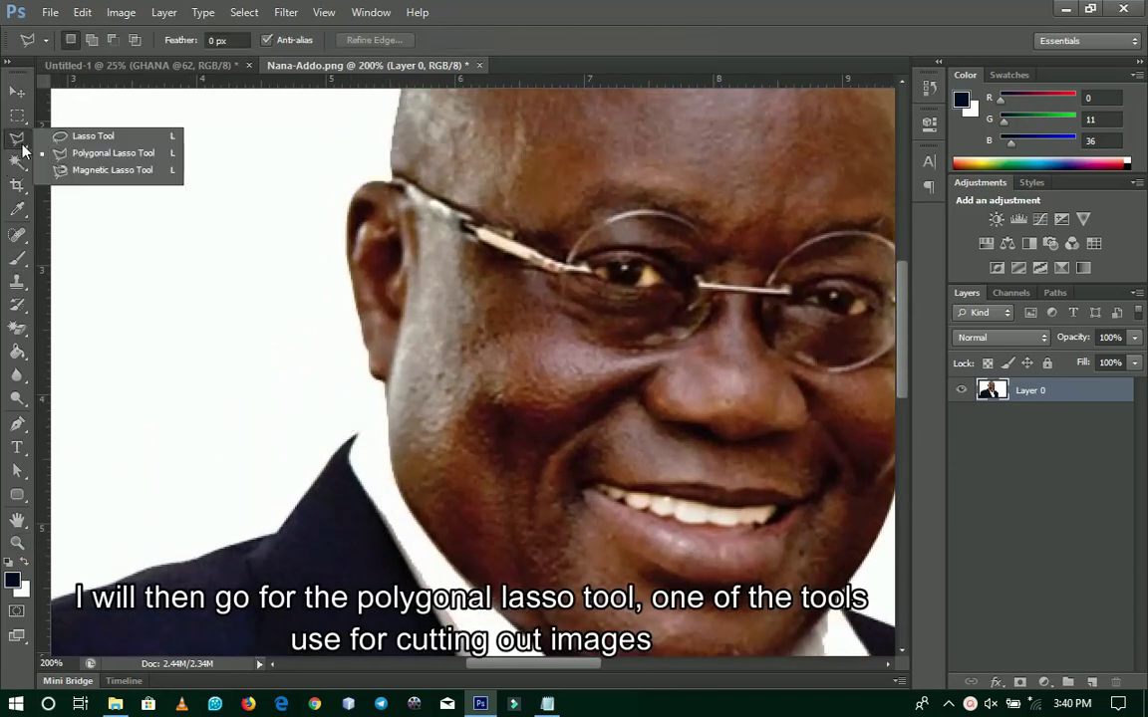
left_click(75, 157)
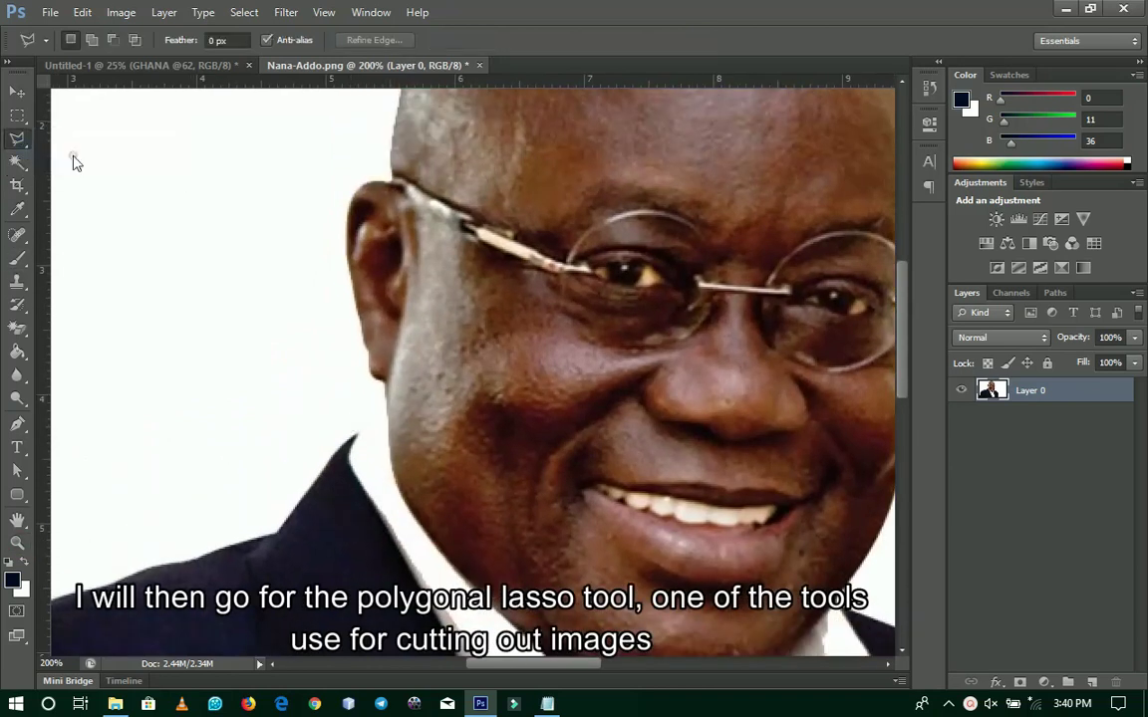
left_click(355, 436)
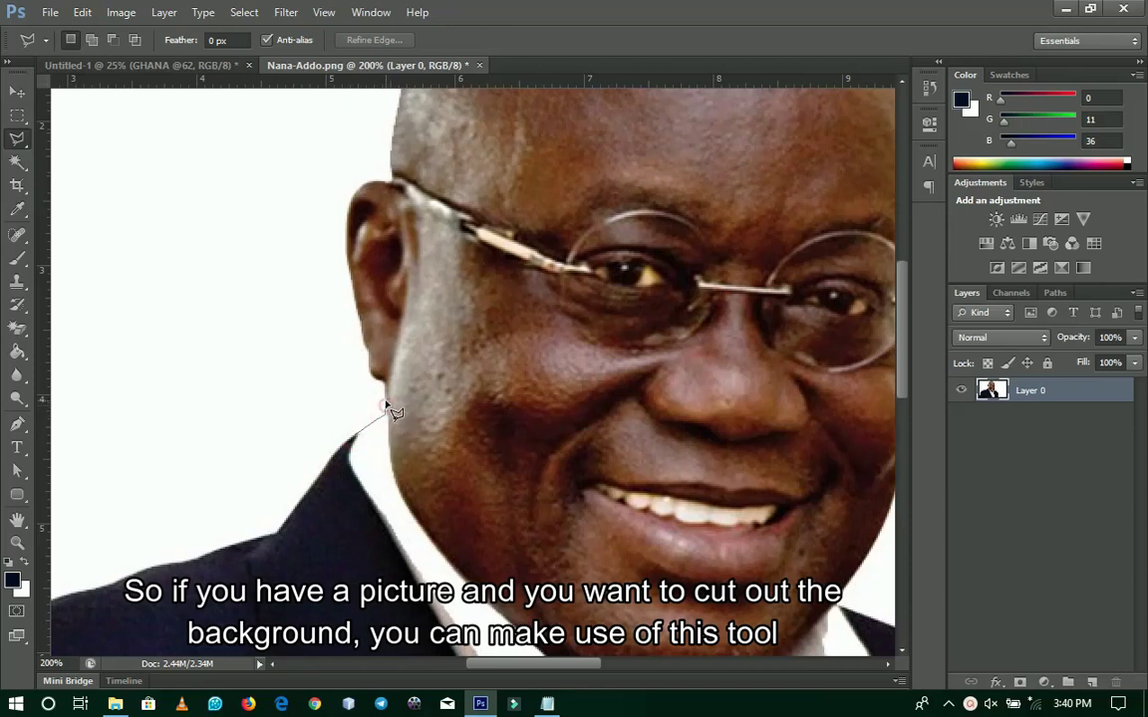
left_click(386, 404)
left_click(344, 399)
left_click(356, 438)
key("Delete")
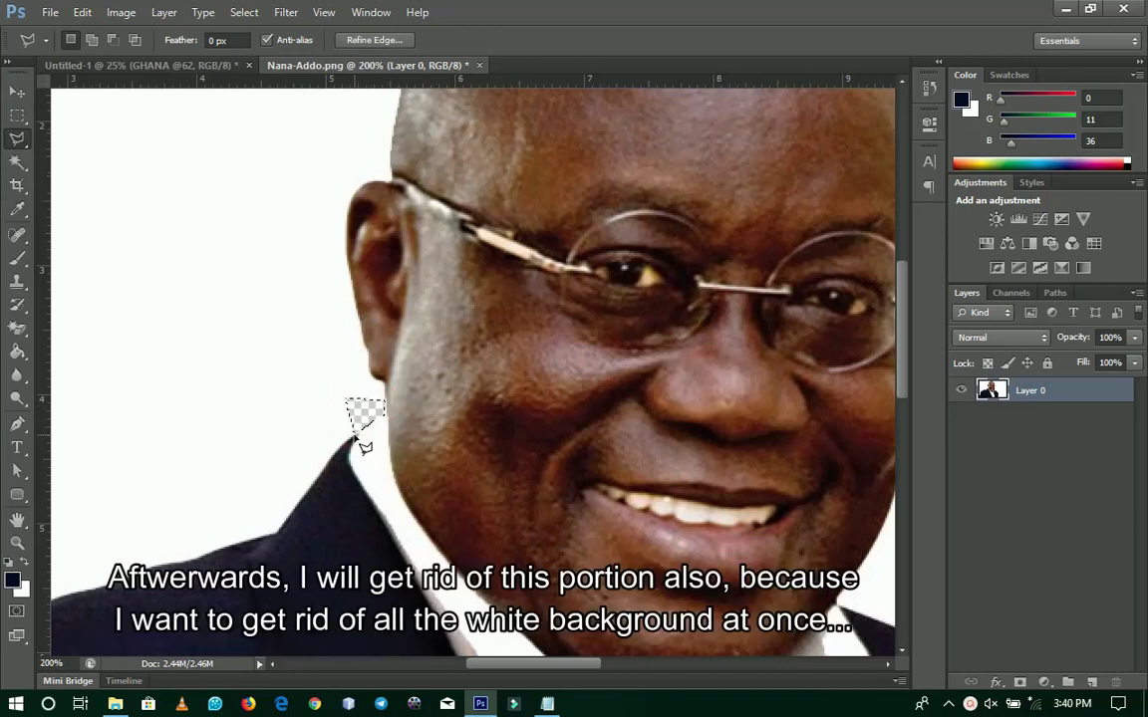
Step: Outline and remove a small patch of white background beside the right collar tip and jaw with the Polygonal Lasso
scroll(353, 435, "down", 4)
scroll(354, 436, "right", 6)
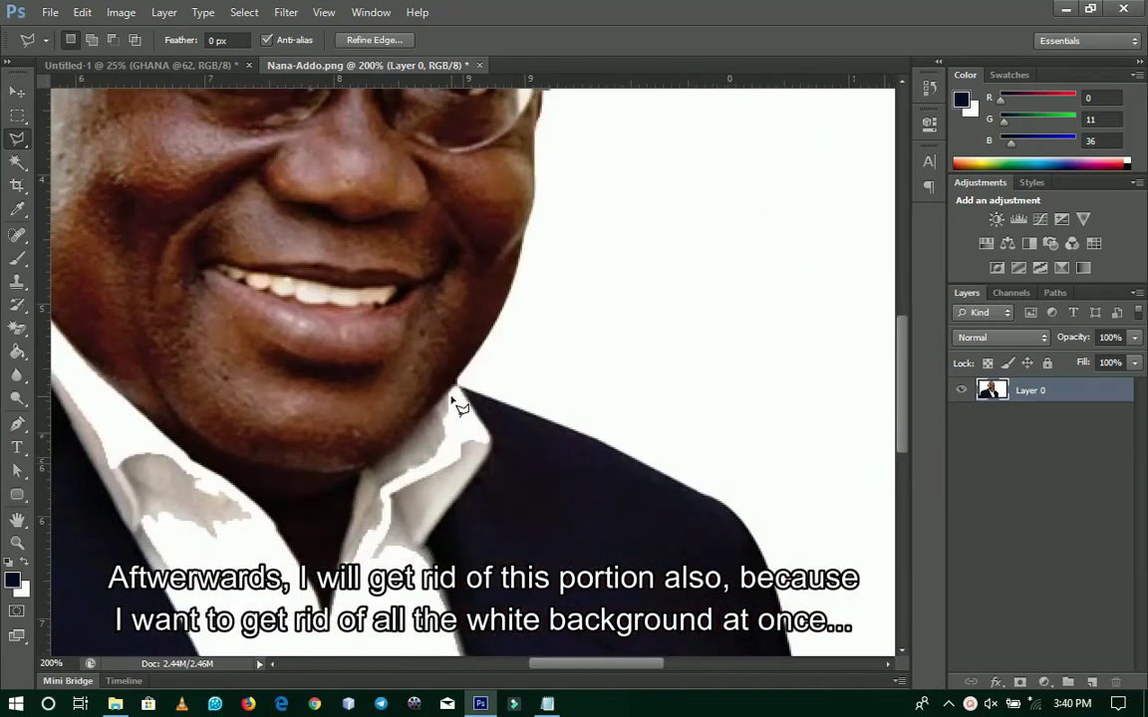
left_click(460, 386)
left_click(459, 384)
left_click(498, 365)
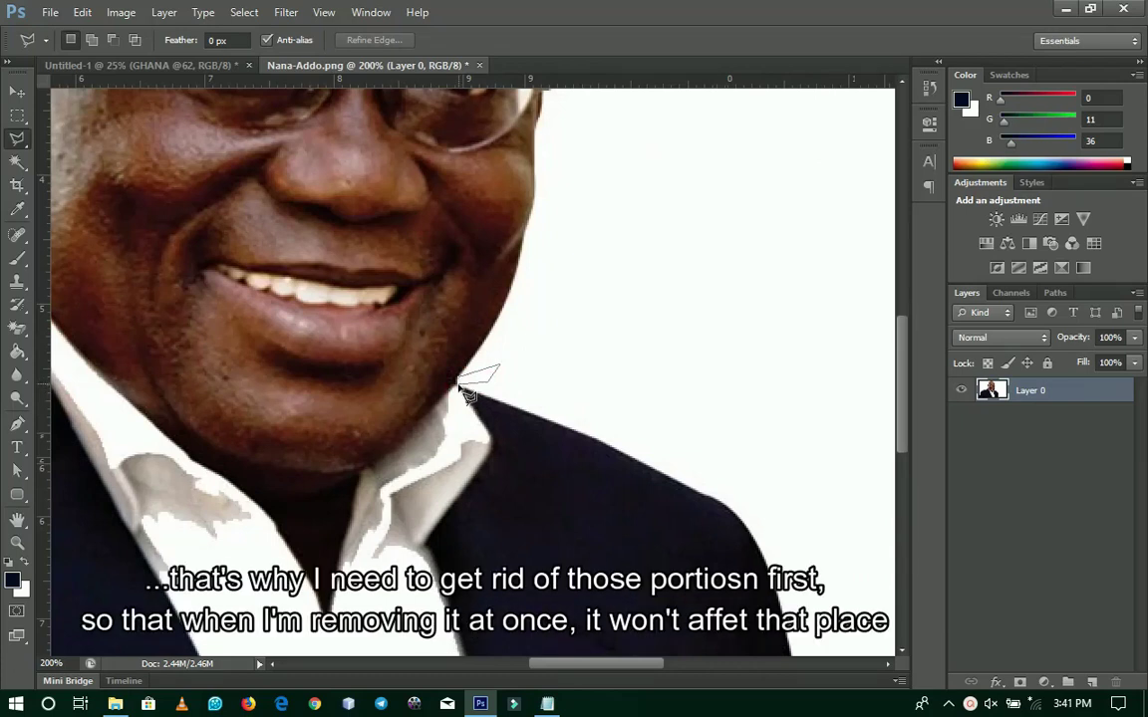
left_click(458, 387)
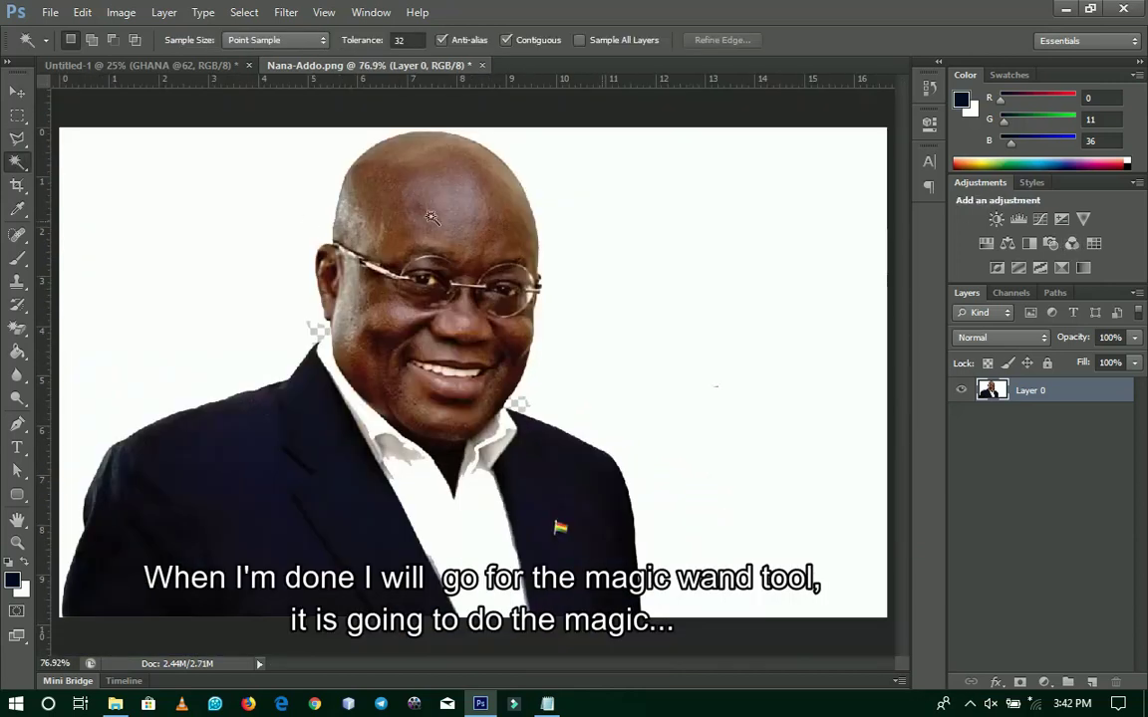
Step: Select the remaining white background around the man with the Magic Wand at tolerance 32, delete it and deselect
left_click(17, 161)
left_click(76, 174)
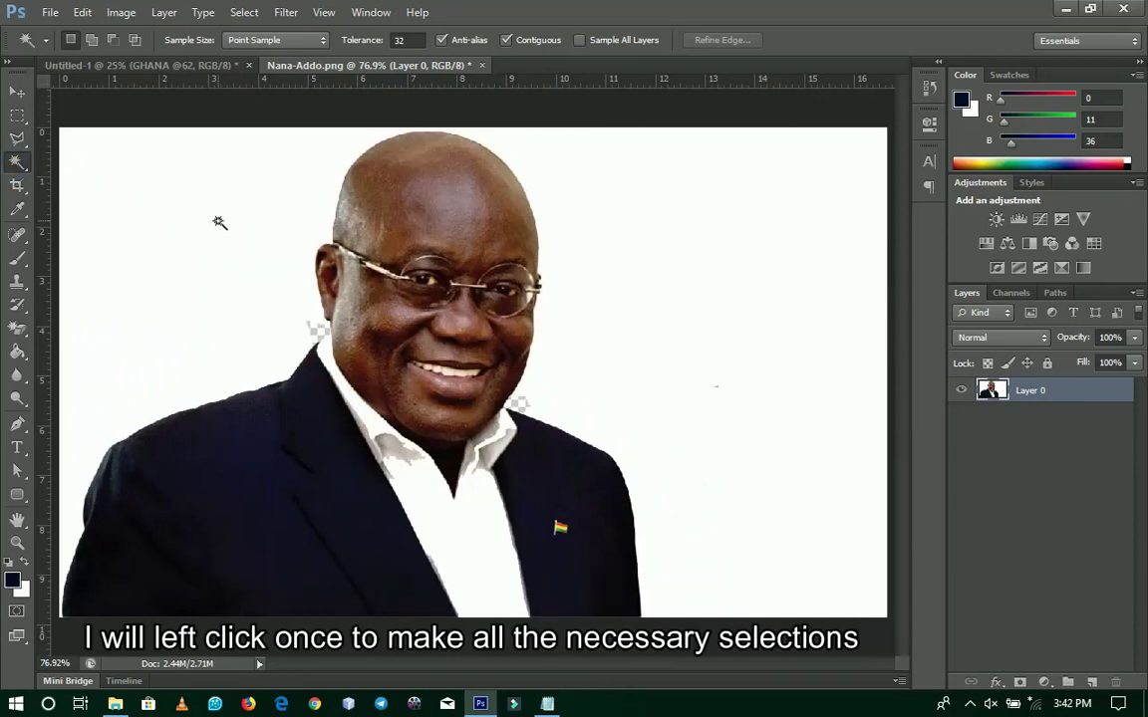
left_click(220, 222)
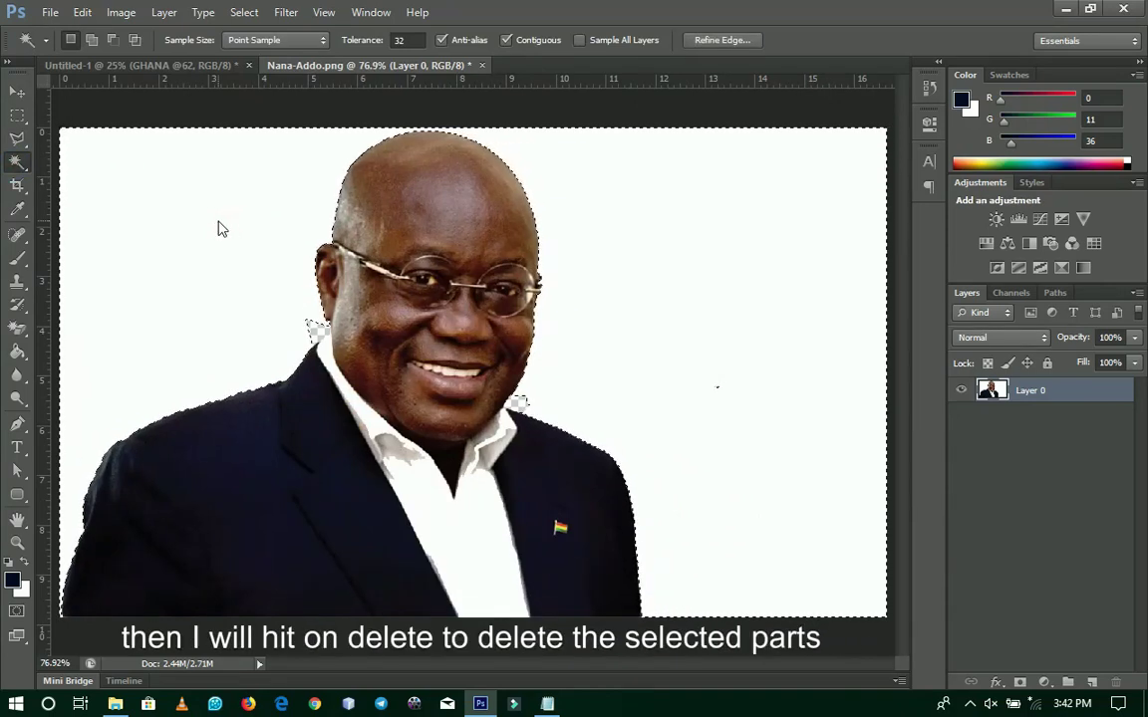
key("Delete")
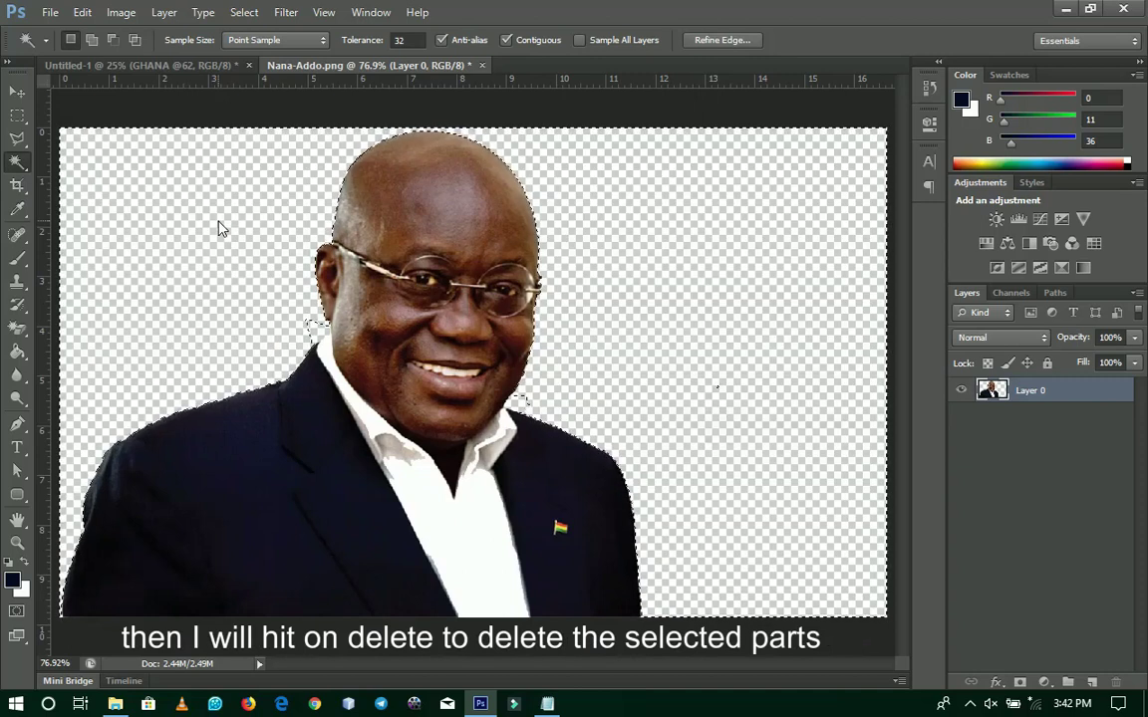
key("ctrl+d")
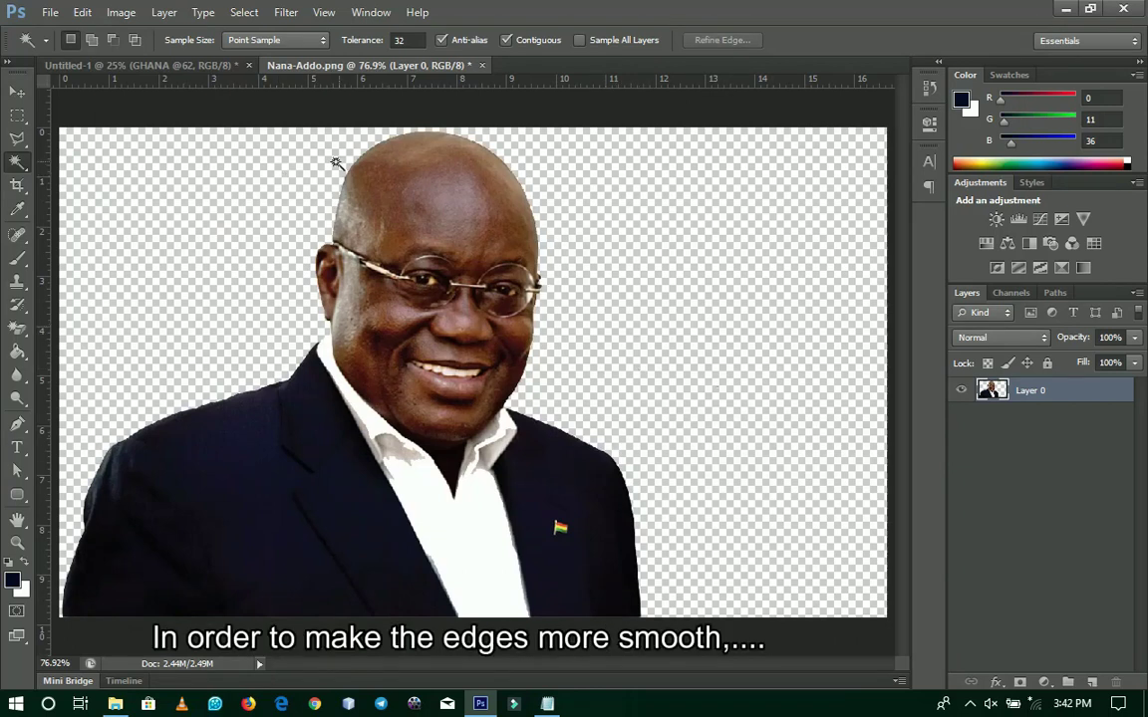
Step: Load the man's layer outline as a selection covering the transparent background around him
key("z")
left_click(392, 153)
left_click(392, 154)
left_click_drag(387, 158, 781, 375)
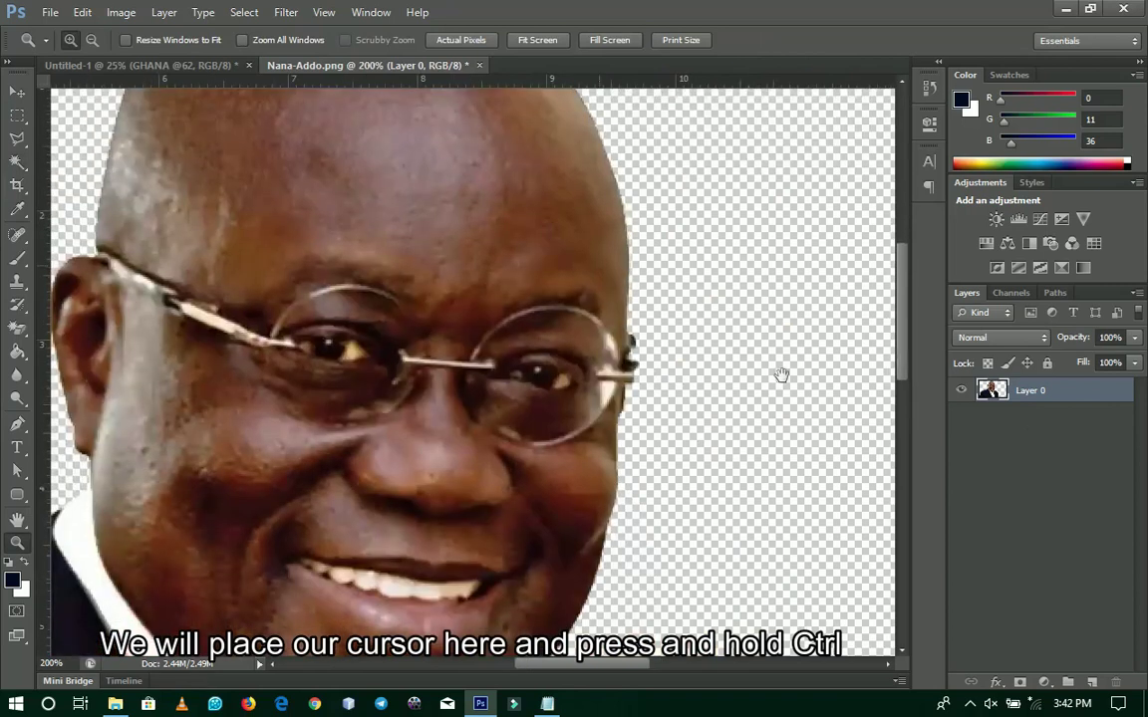
left_click(993, 391, "ctrl")
left_click_drag(598, 445, 812, 400)
key("ctrl+0")
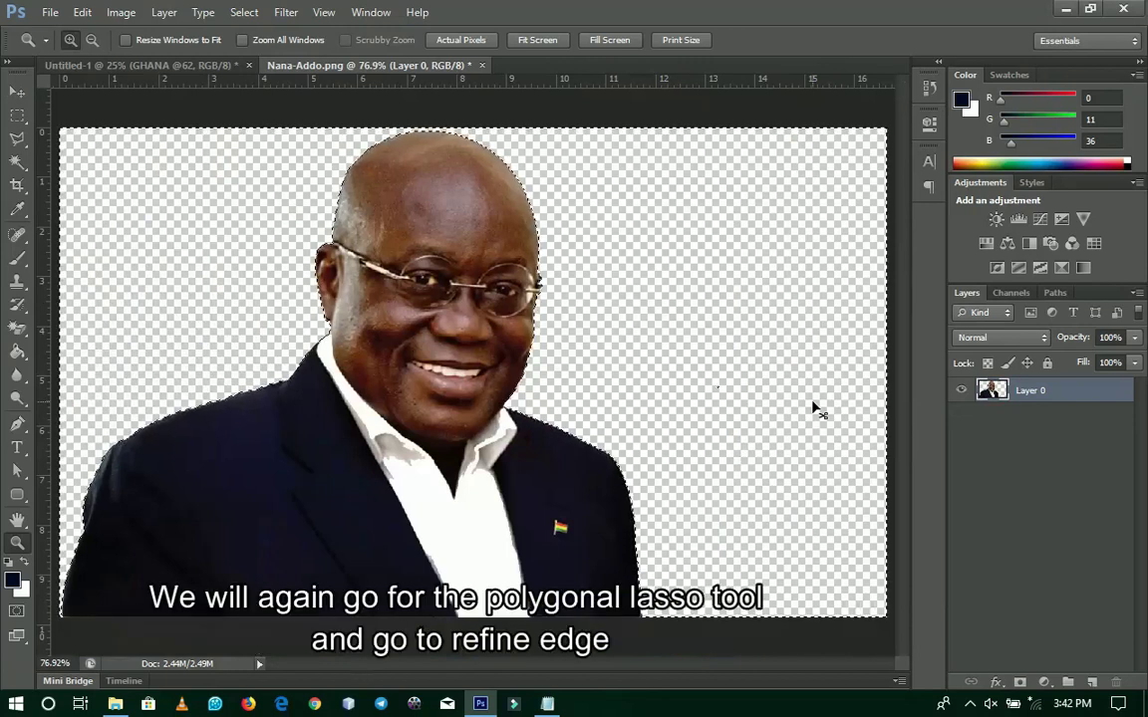
Step: Refine the edge of the selection with Smooth 50 and a feather of about 0.1 px, and deselect
left_click(18, 140)
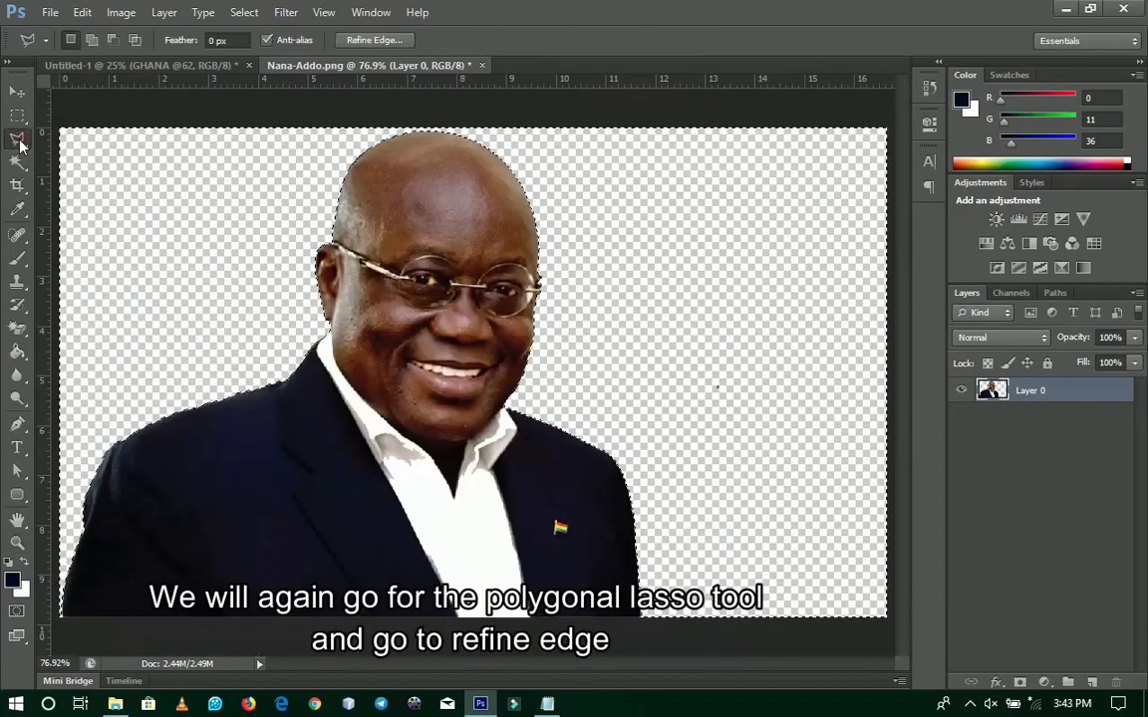
left_click(367, 40)
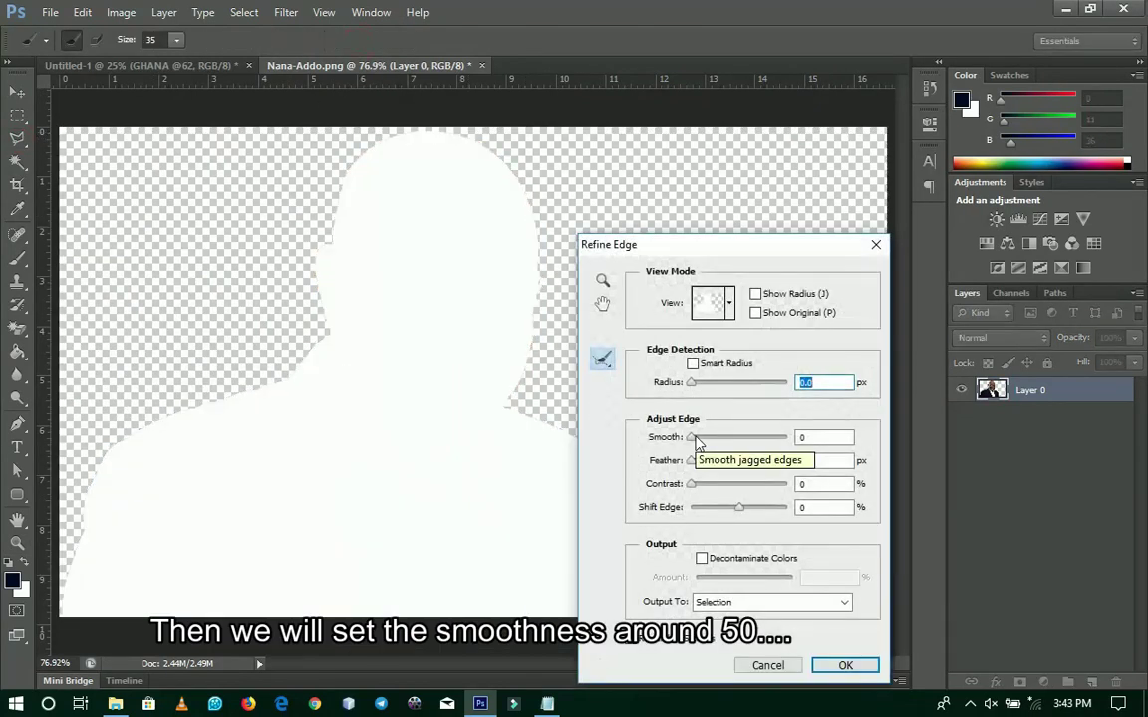
left_click_drag(695, 443, 740, 441)
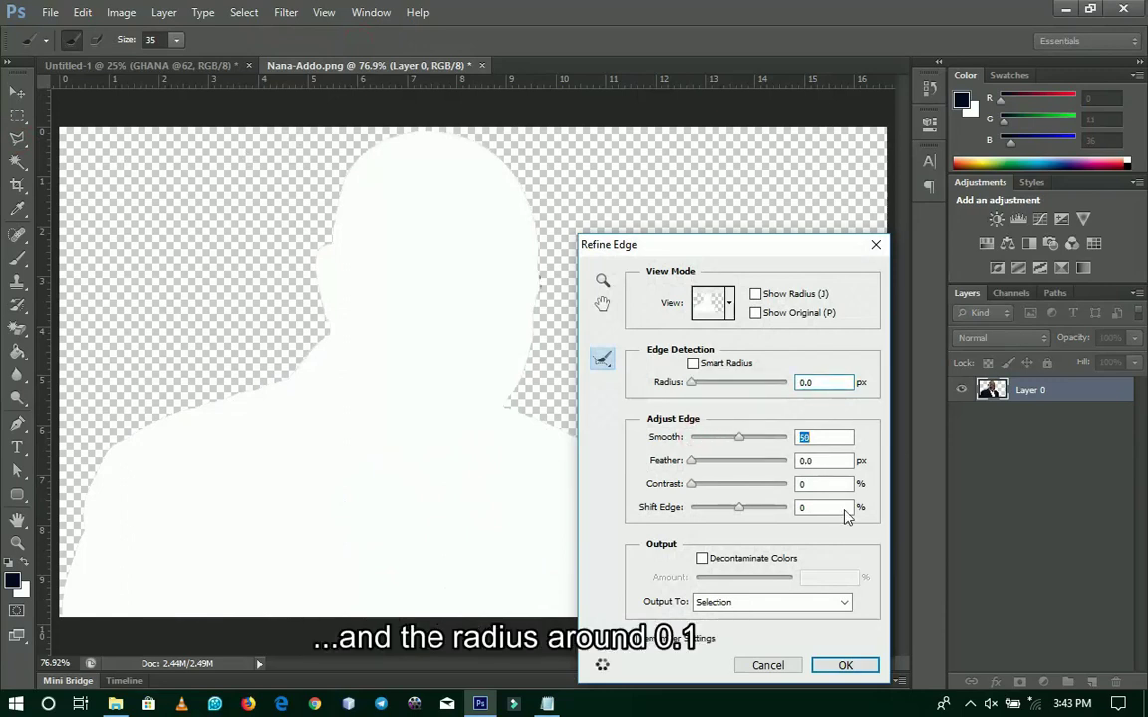
left_click(815, 461)
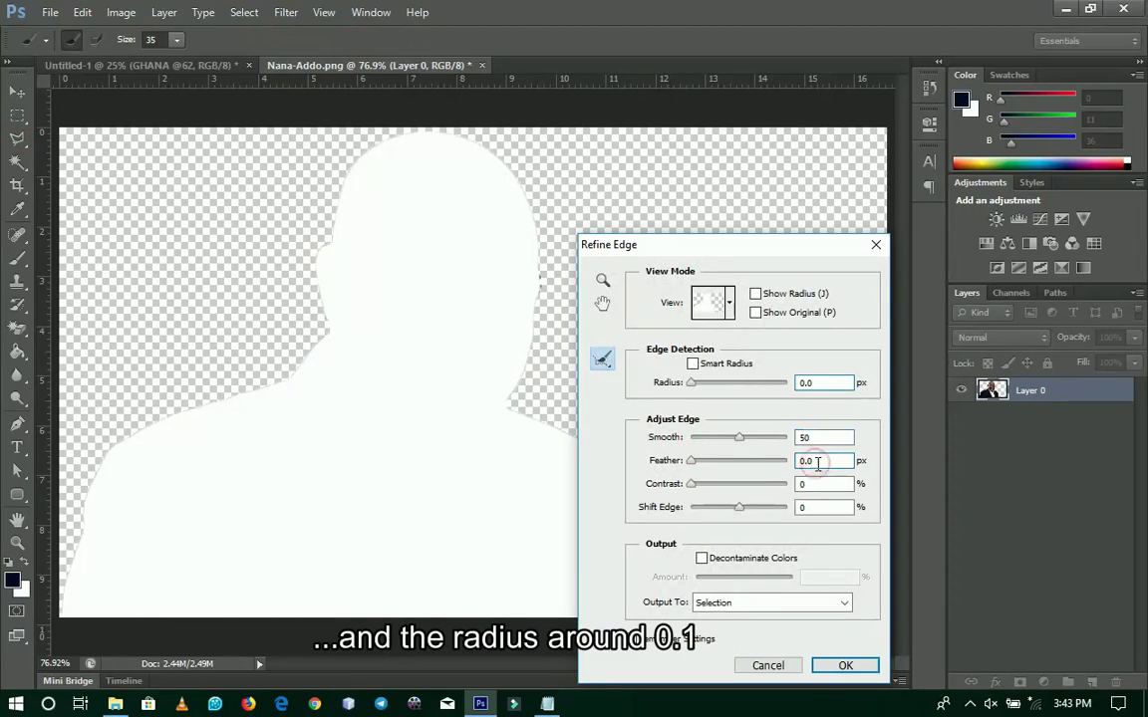
key("BackSpace")
key("Return")
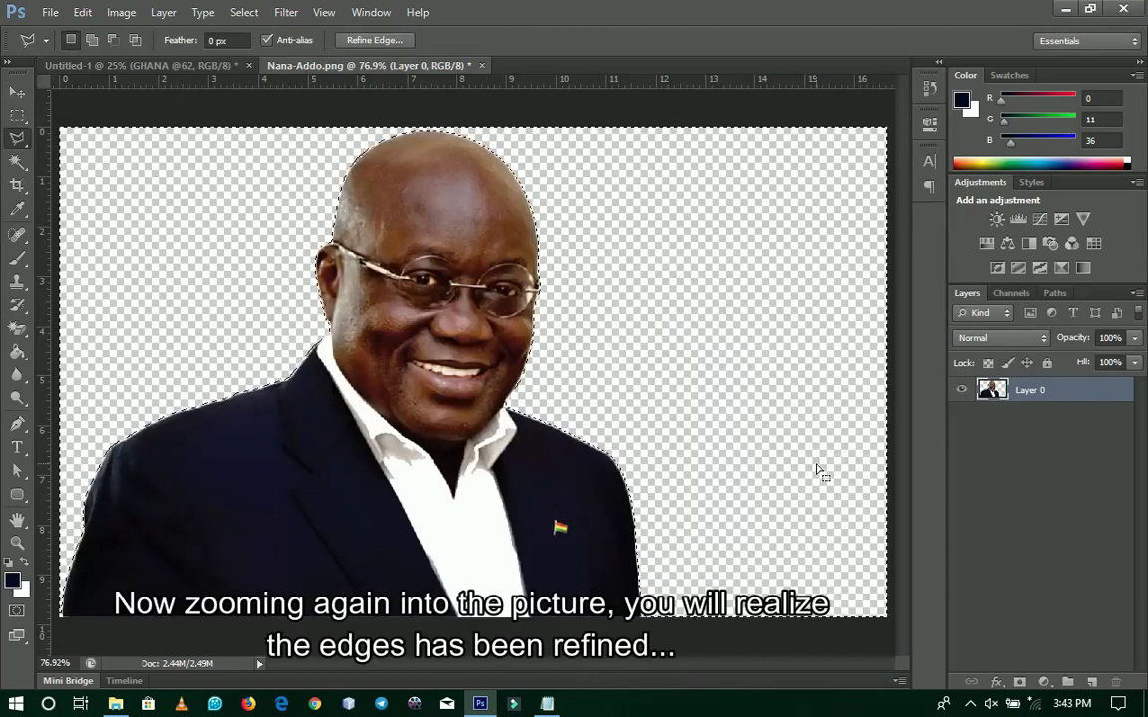
key("ctrl+d")
Step: Move the man's cut-out into the Untitled-1 flyer and place it in the lower-left corner of the design
key("z")
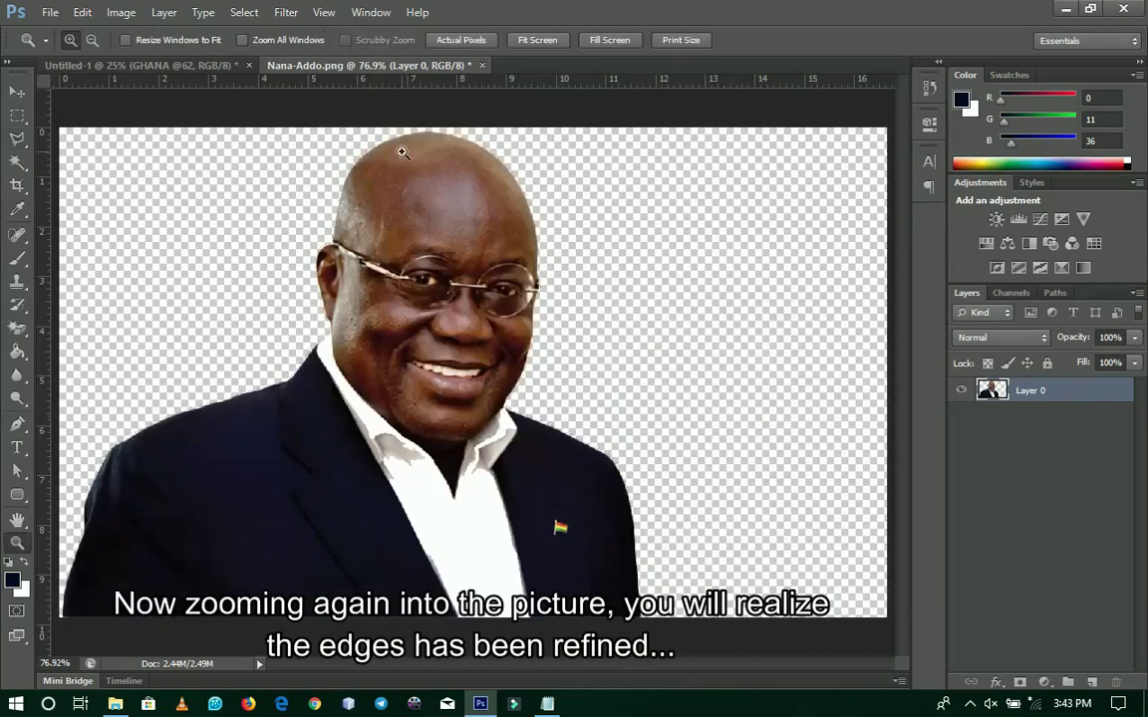
left_click(411, 137)
left_click(430, 248)
left_click(430, 248)
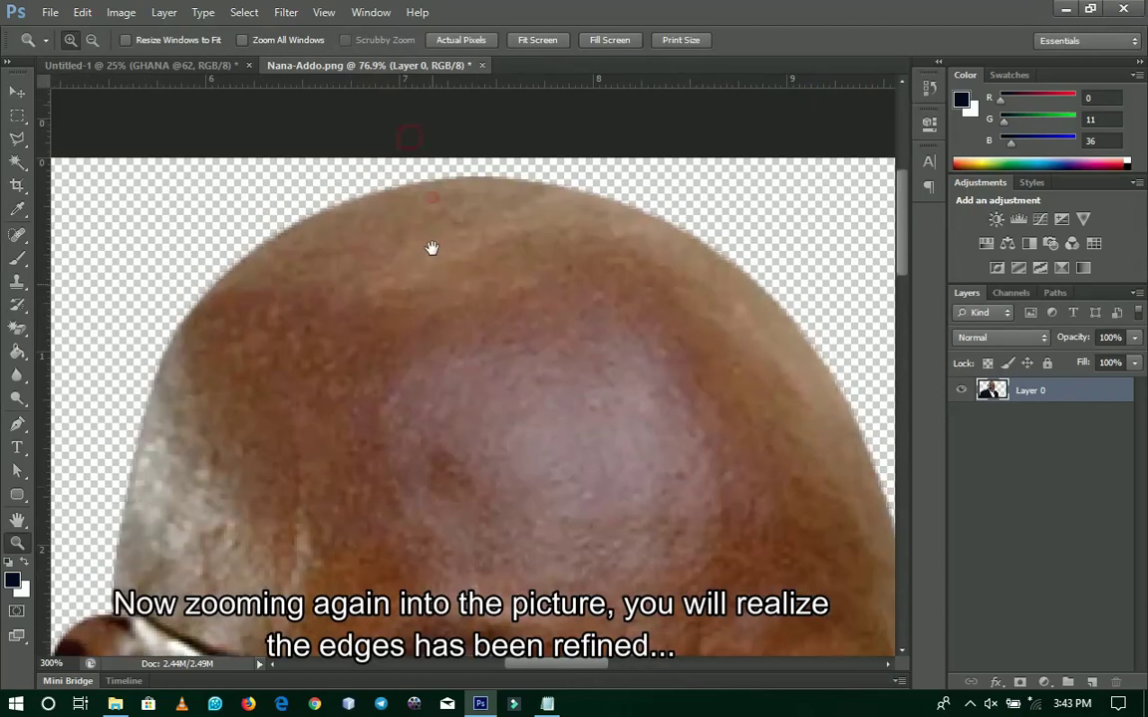
right_click(637, 256)
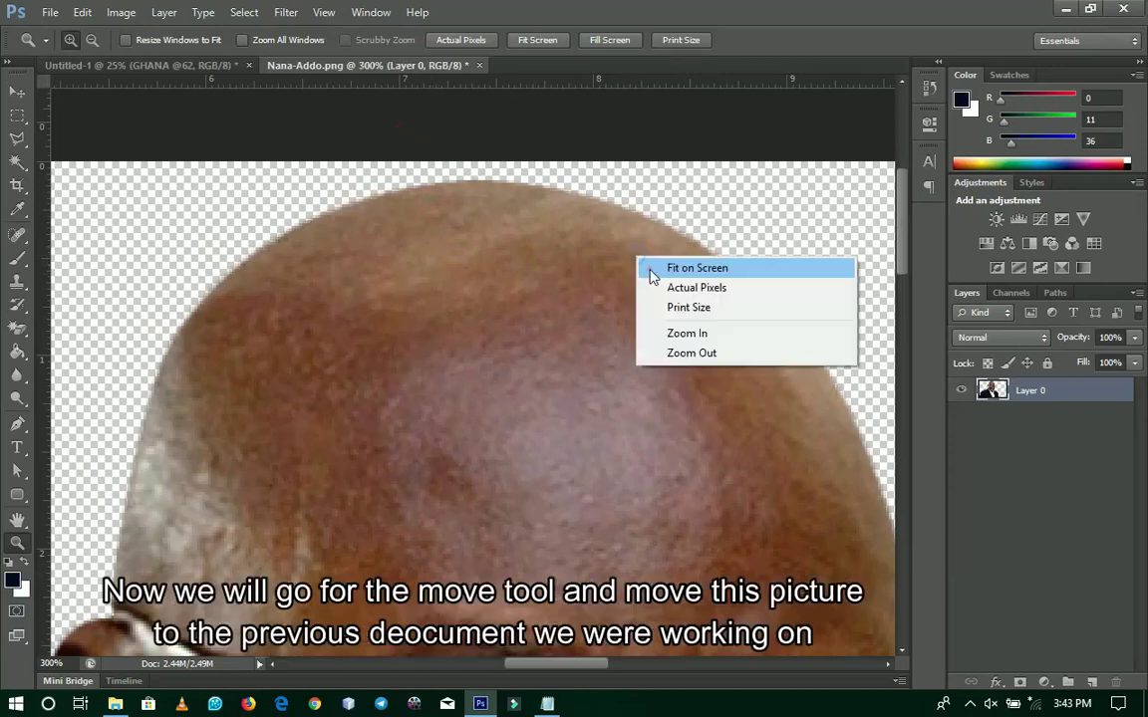
left_click(657, 266)
key("v")
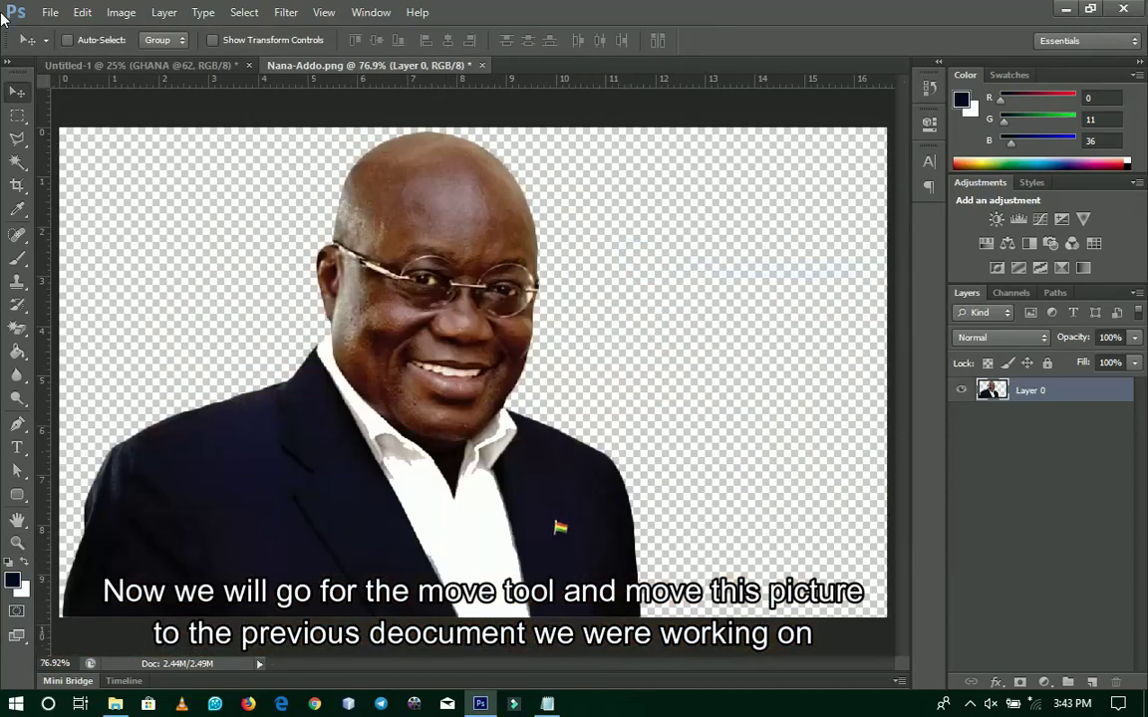
left_click_drag(433, 291, 218, 85)
left_click_drag(319, 478, 352, 559)
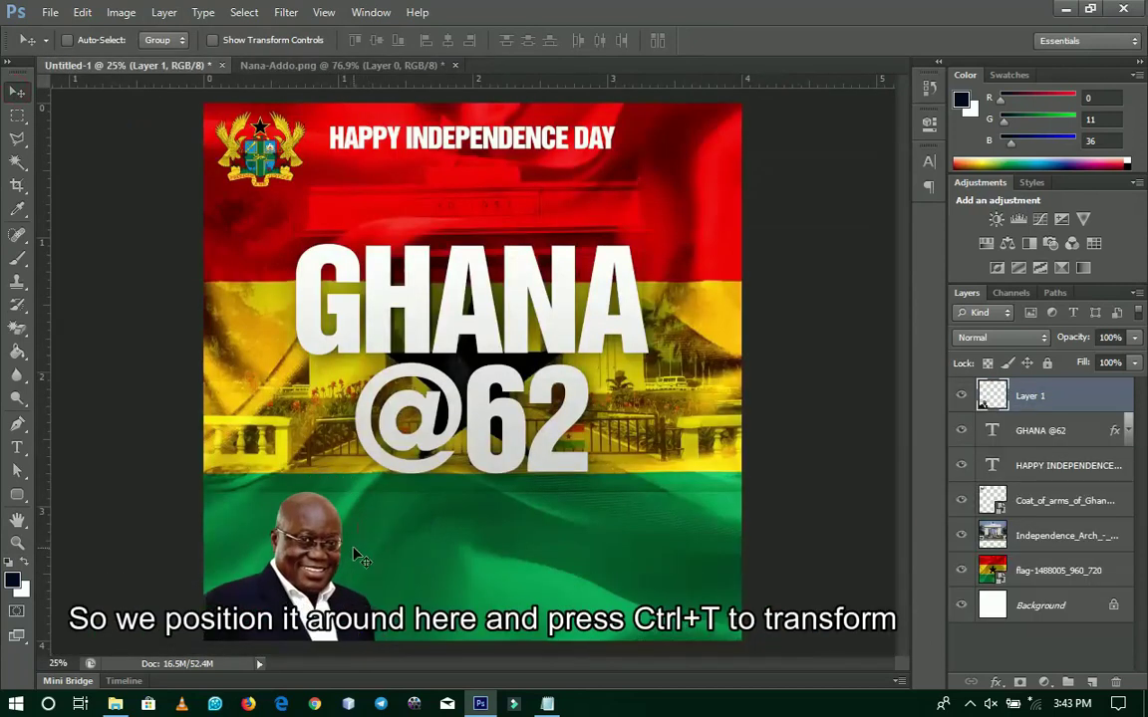
Step: Enlarge the portrait slightly with Free Transform and align it to the flyer's lower-left corner
key("ctrl+t")
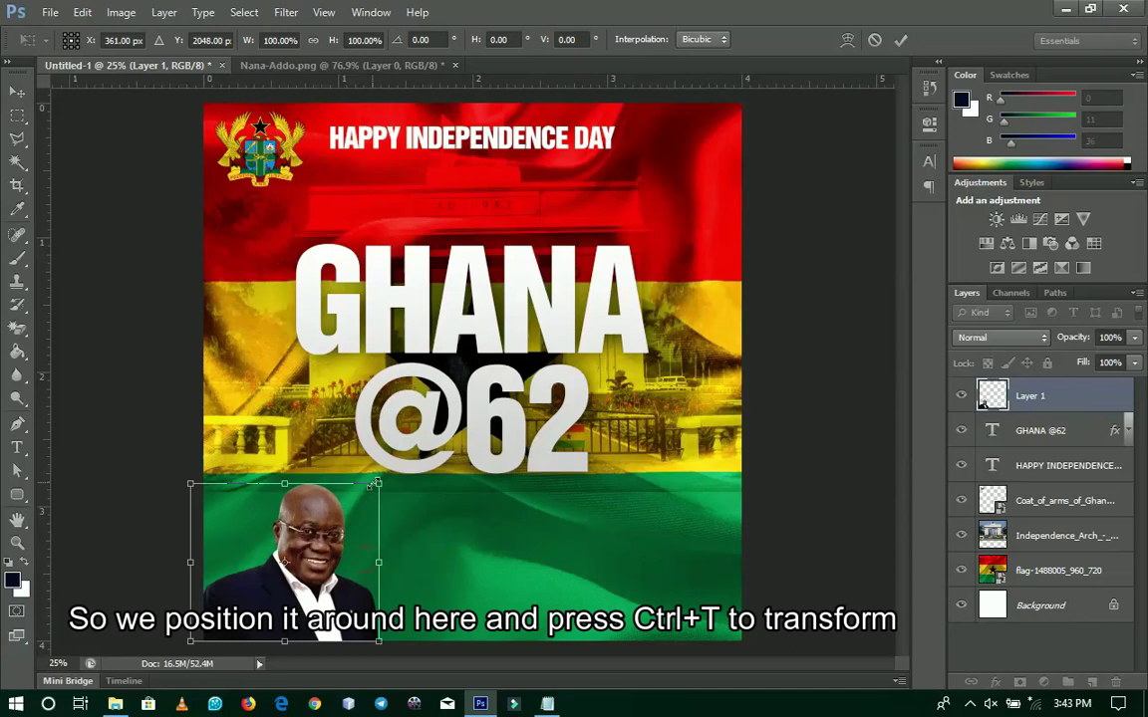
left_click_drag(378, 483, 400, 464)
key("Return")
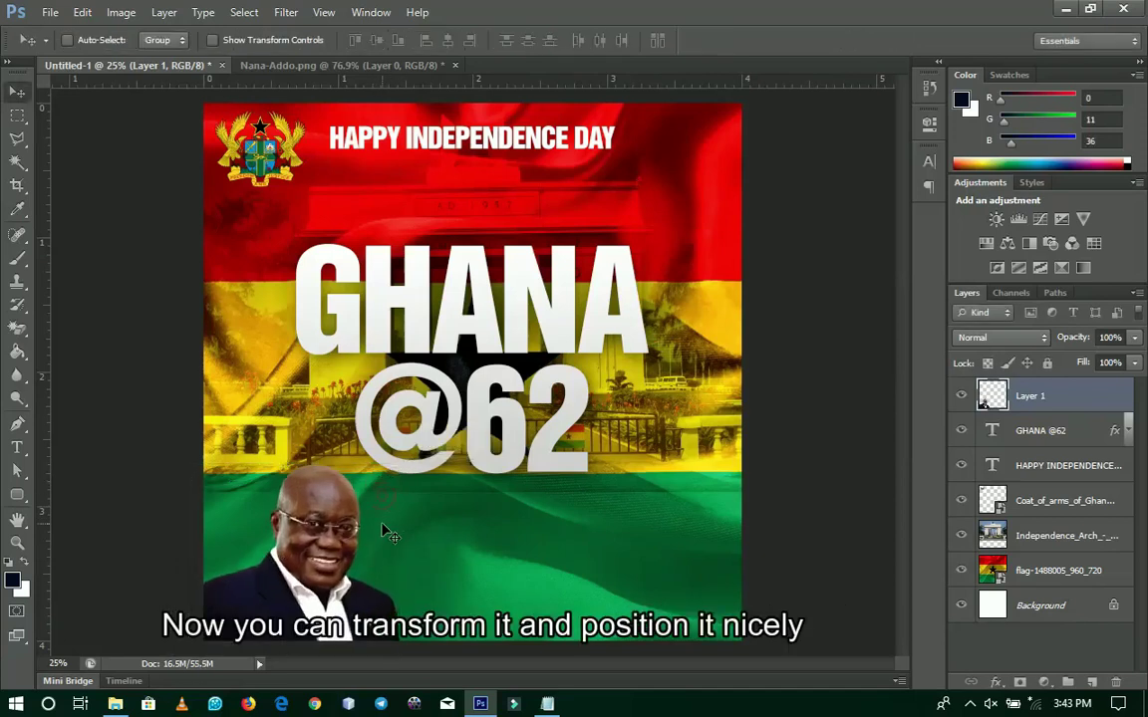
left_click_drag(388, 535, 379, 529)
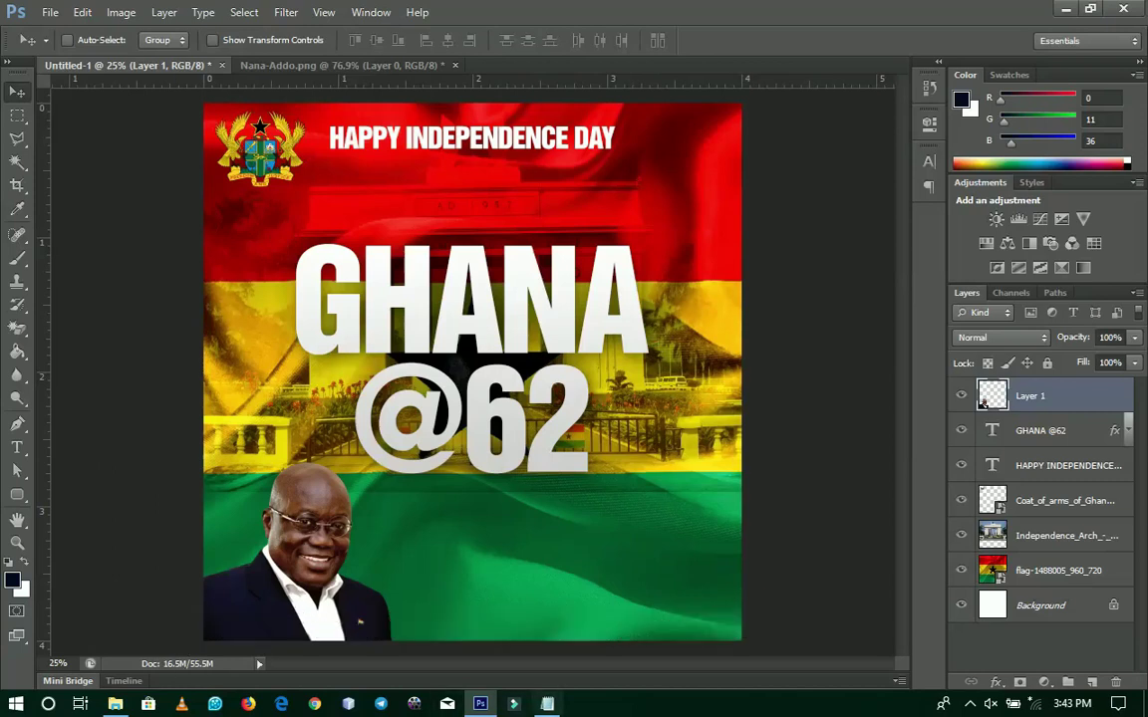
Step: Copy the quote "We face neither East nor West: We face forward" from Notepad and return to Photoshop
left_click(547, 703)
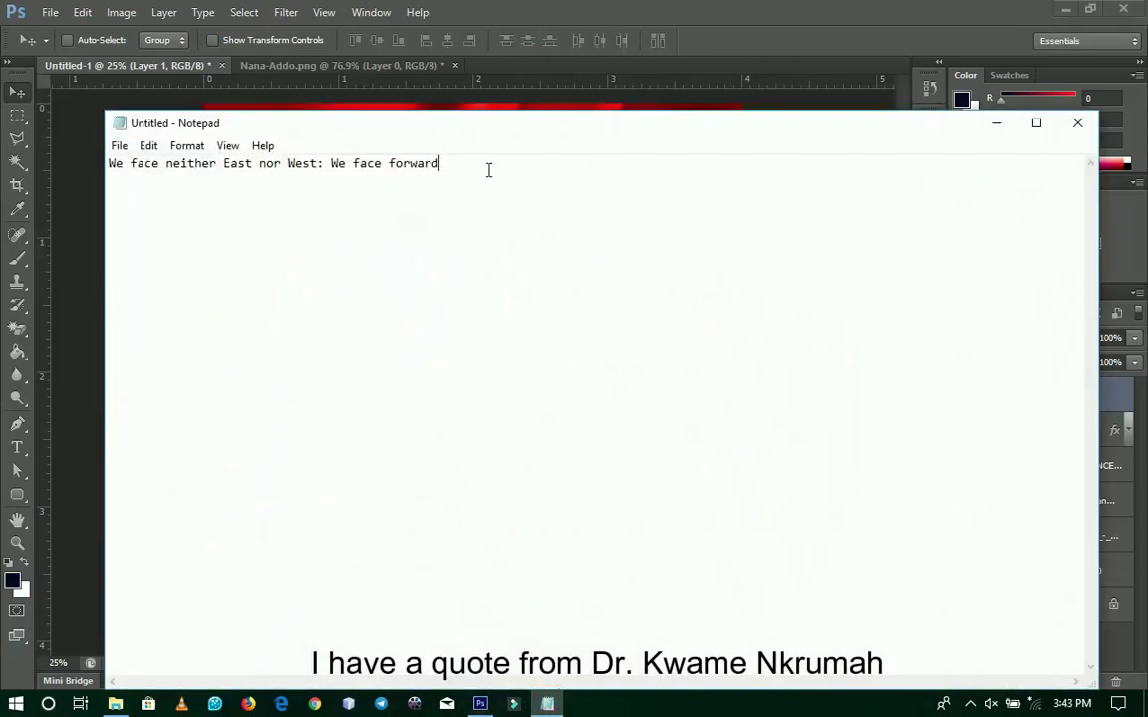
left_click_drag(480, 168, 116, 166)
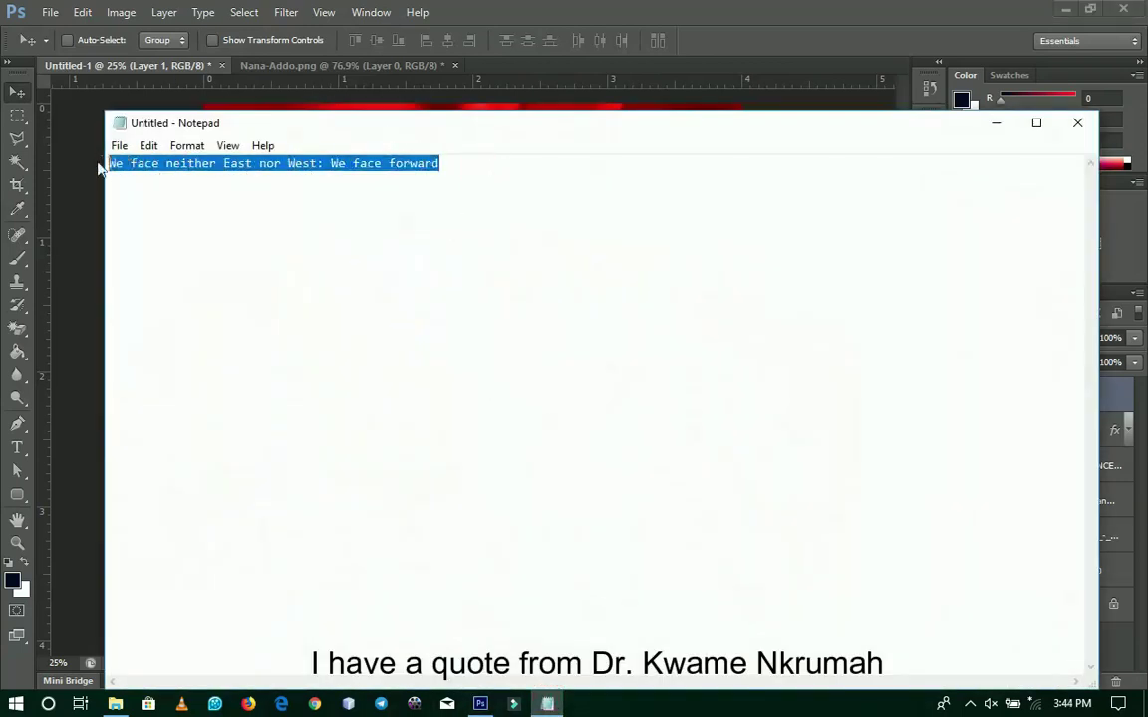
left_click(995, 123)
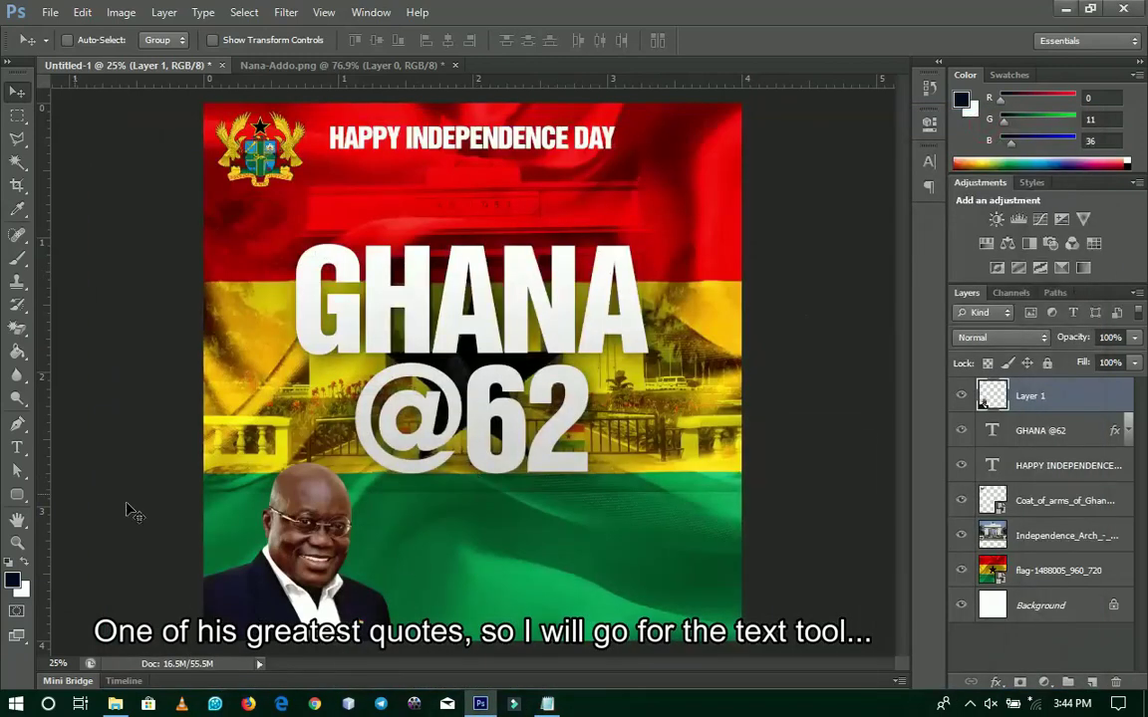
Step: Add the copied quote as Akrobat Regular text on the green band, breaking it before "We face forward" and enclosing it in quotation marks
left_click(17, 447)
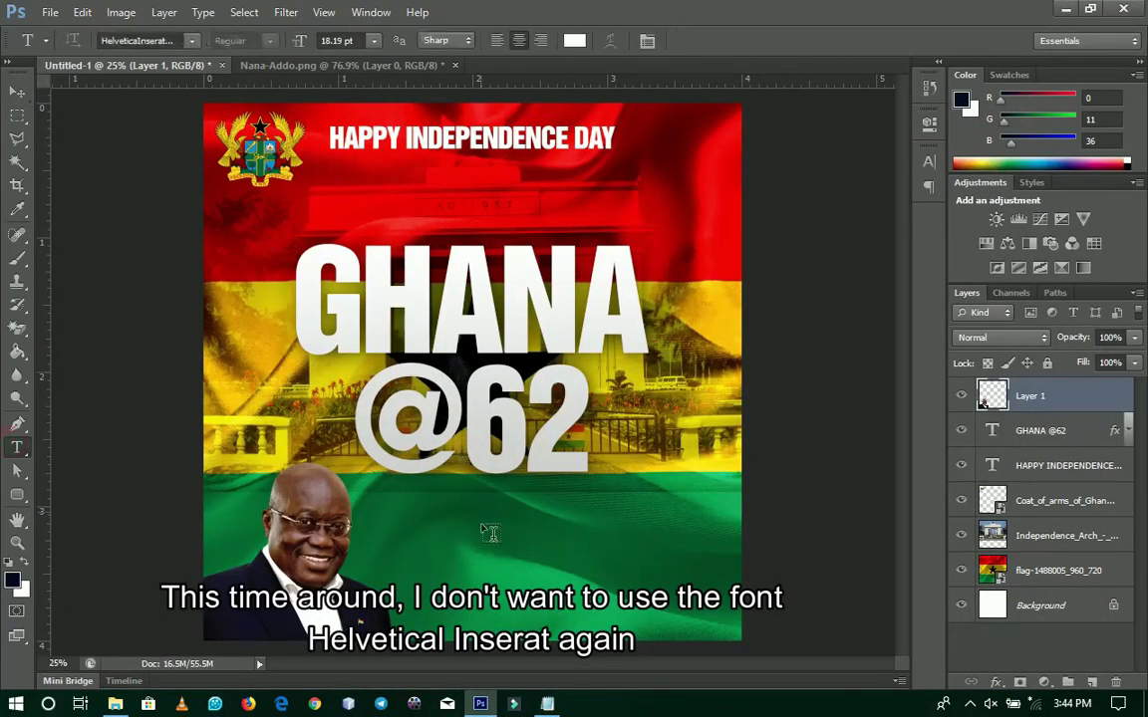
left_click(486, 524)
left_click(140, 39)
type("Akrobat")
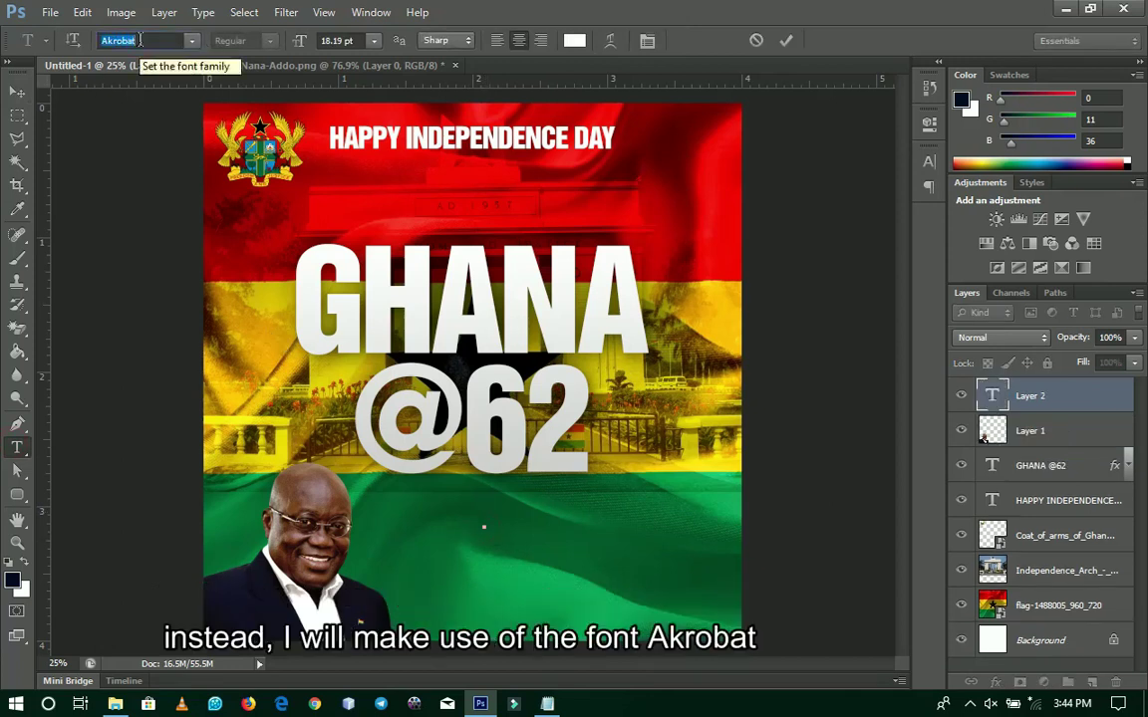
key("Return")
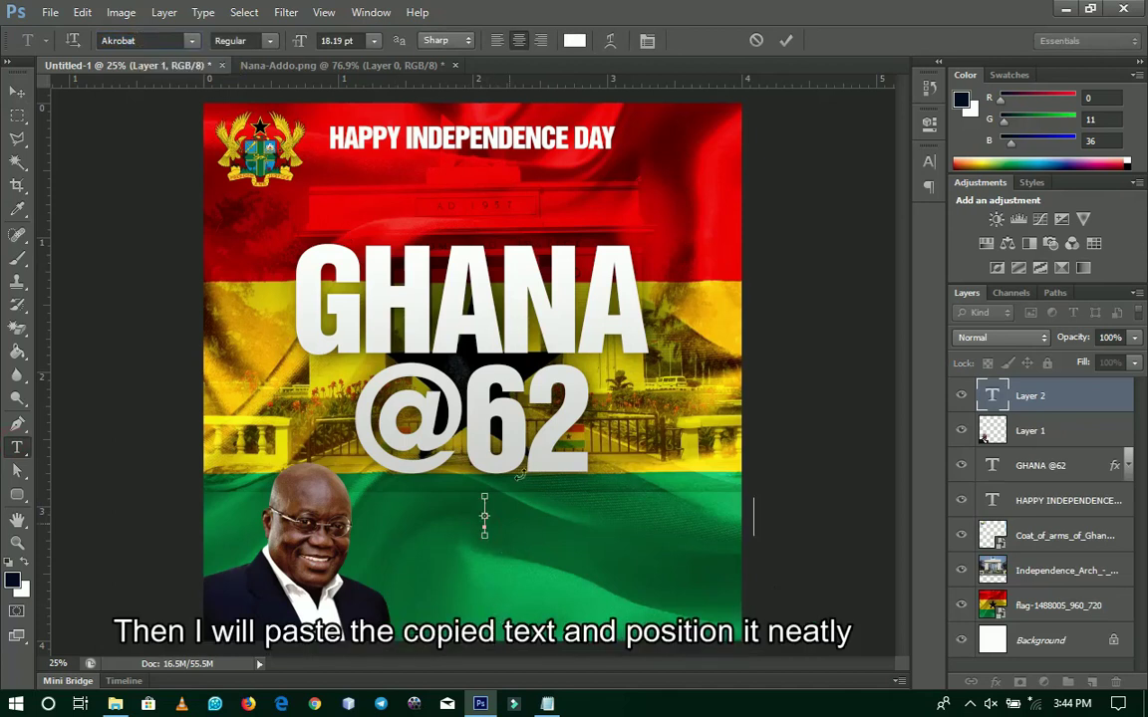
key("ctrl+v")
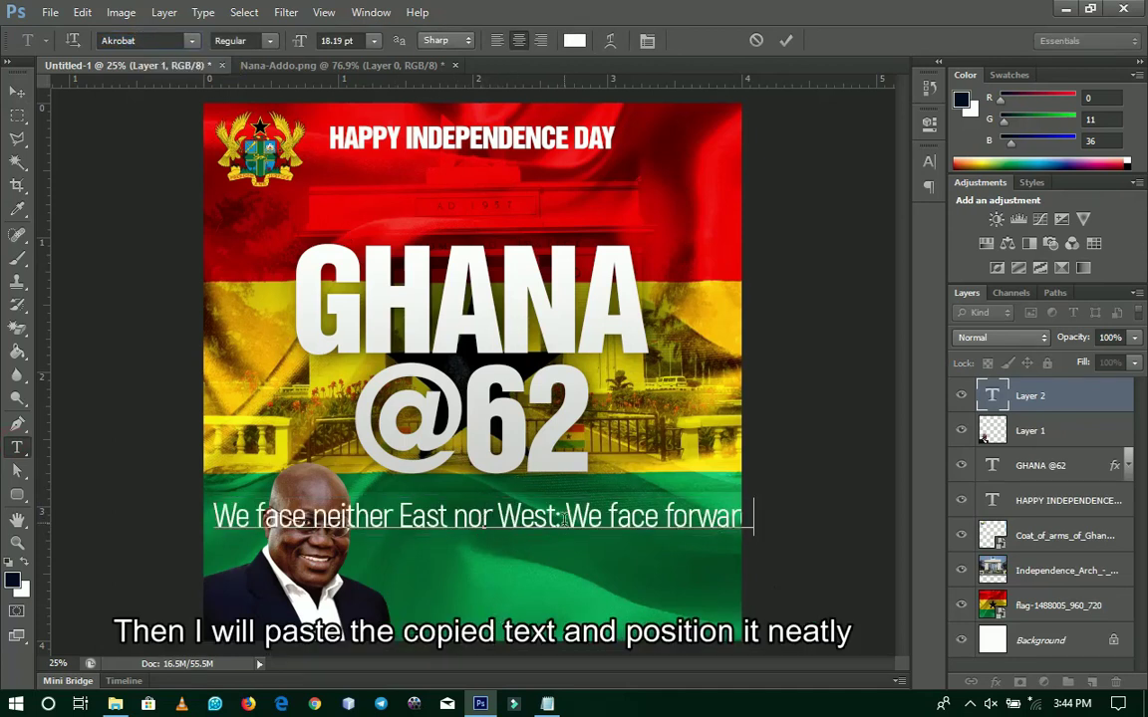
key("Return")
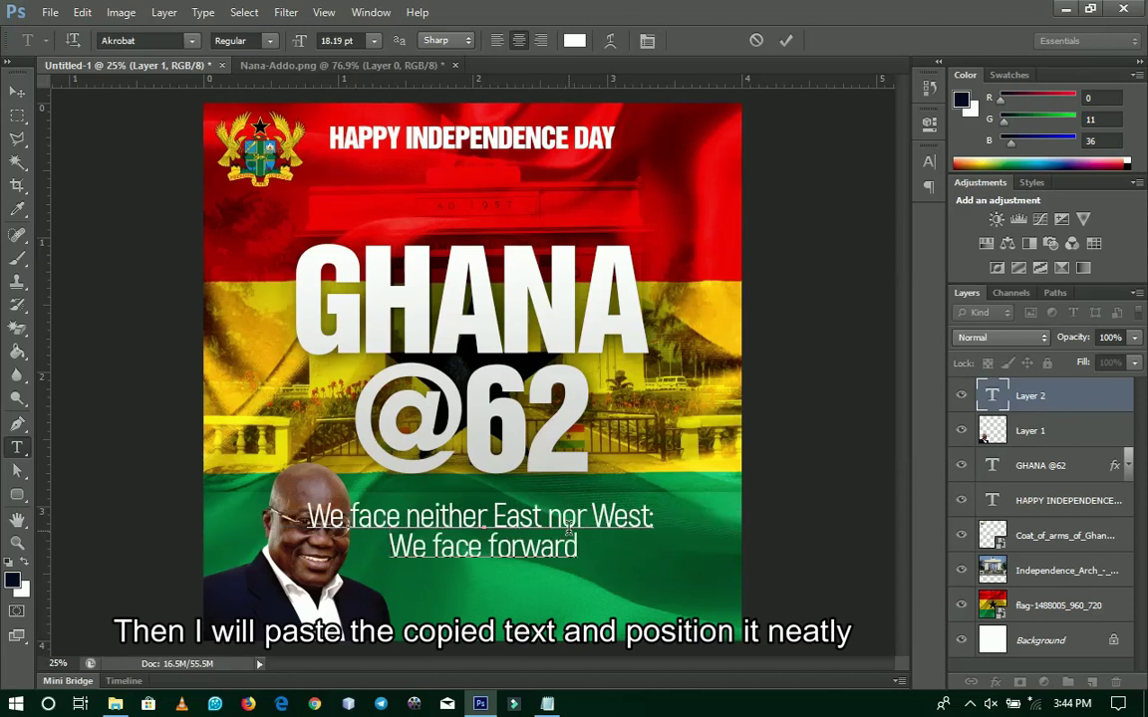
type("\"")
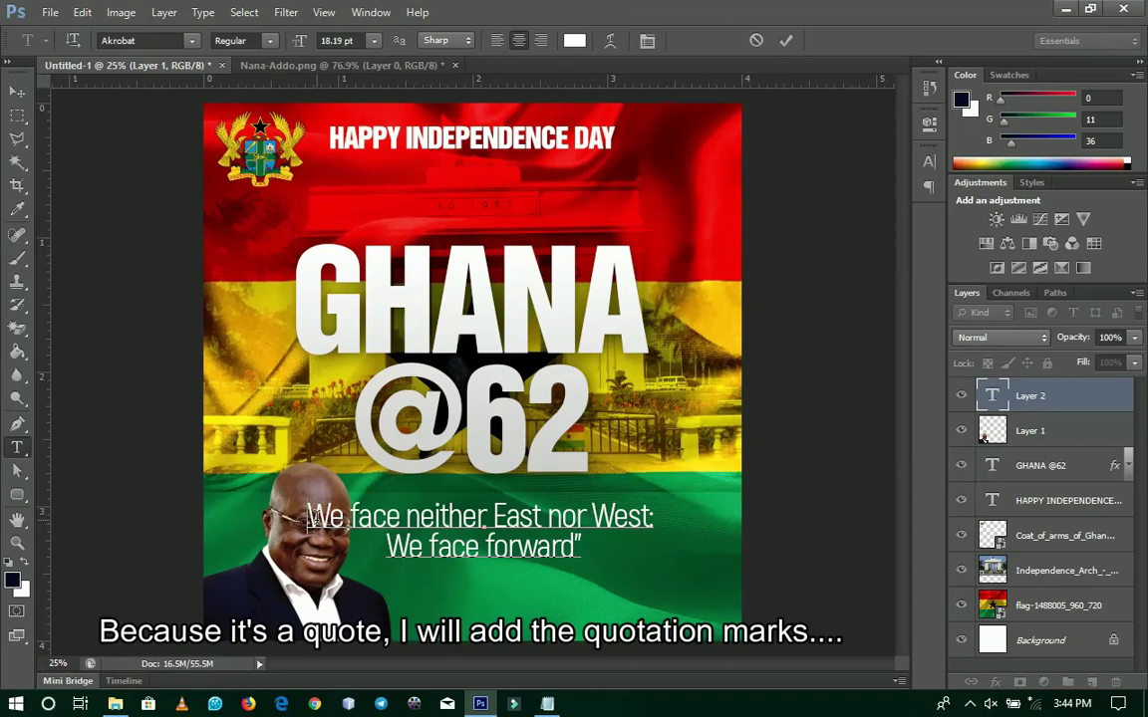
type("\"")
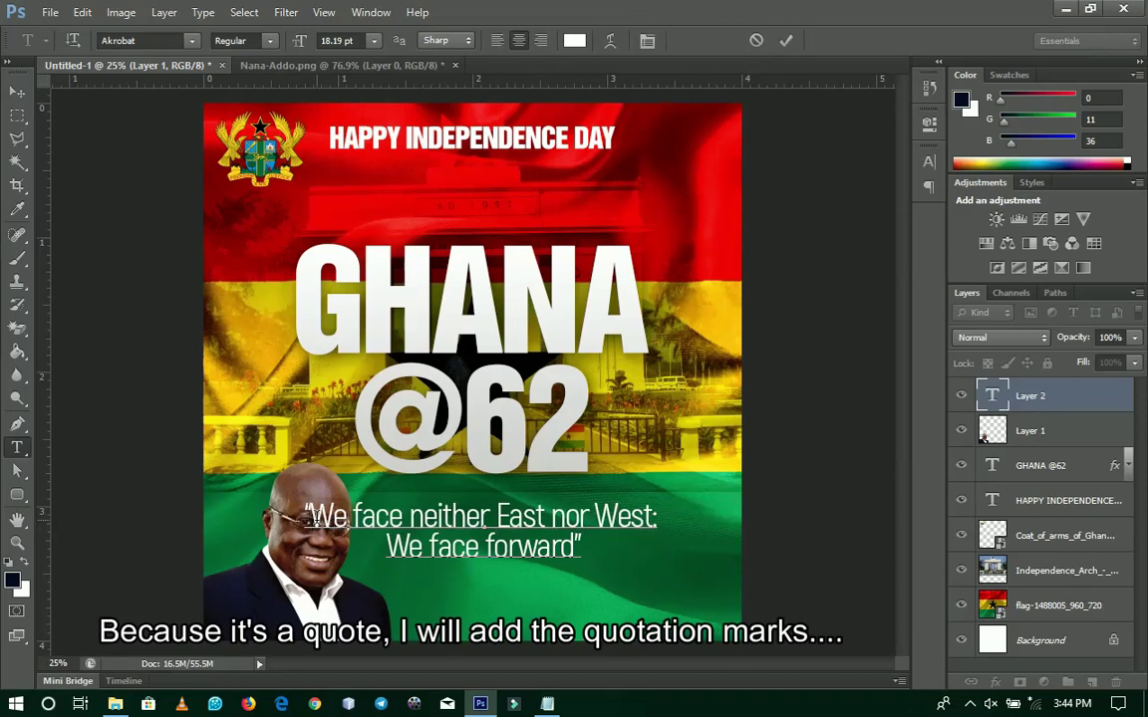
Step: Scale the quote text down to about 16.14 pt and position it on the green band beside the portrait
left_click(17, 91)
left_click_drag(516, 540, 563, 543)
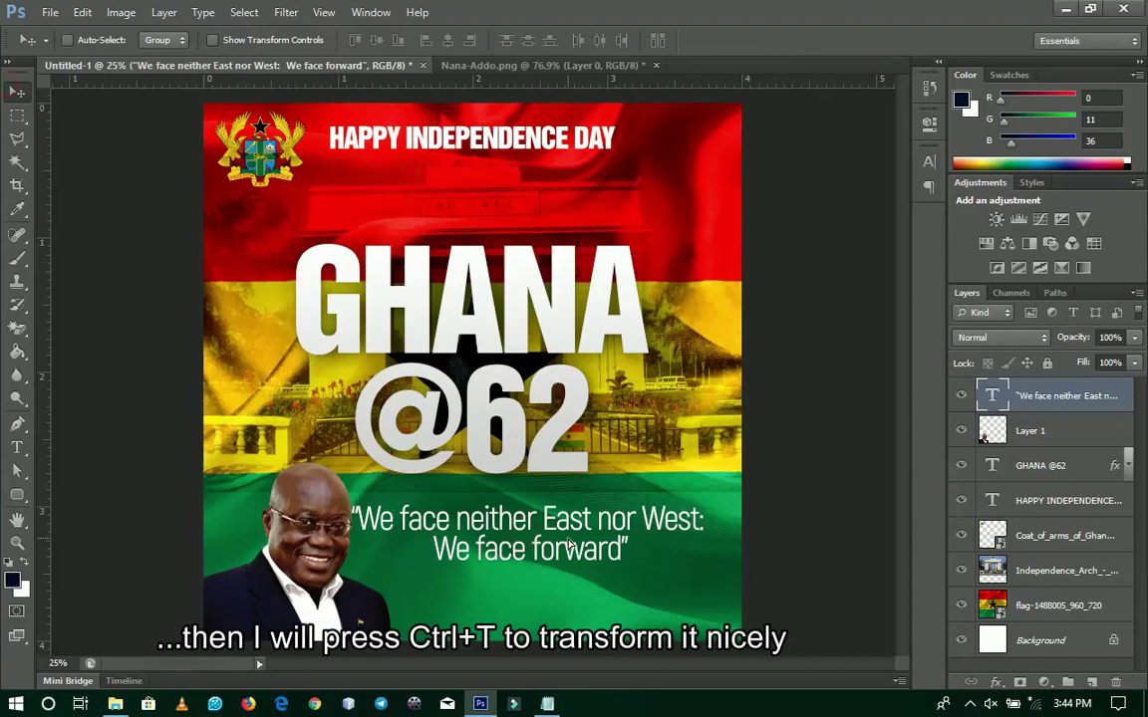
key("ctrl+t")
left_click_drag(709, 495, 698, 503)
key("Return")
mouse_move(638, 543)
left_mouse_down()
mouse_move(612, 538)
mouse_move(626, 538)
left_mouse_up()
Step: Add the line "Dr. Kwame Nkrumah" beneath the quote in the same text layer
key("t")
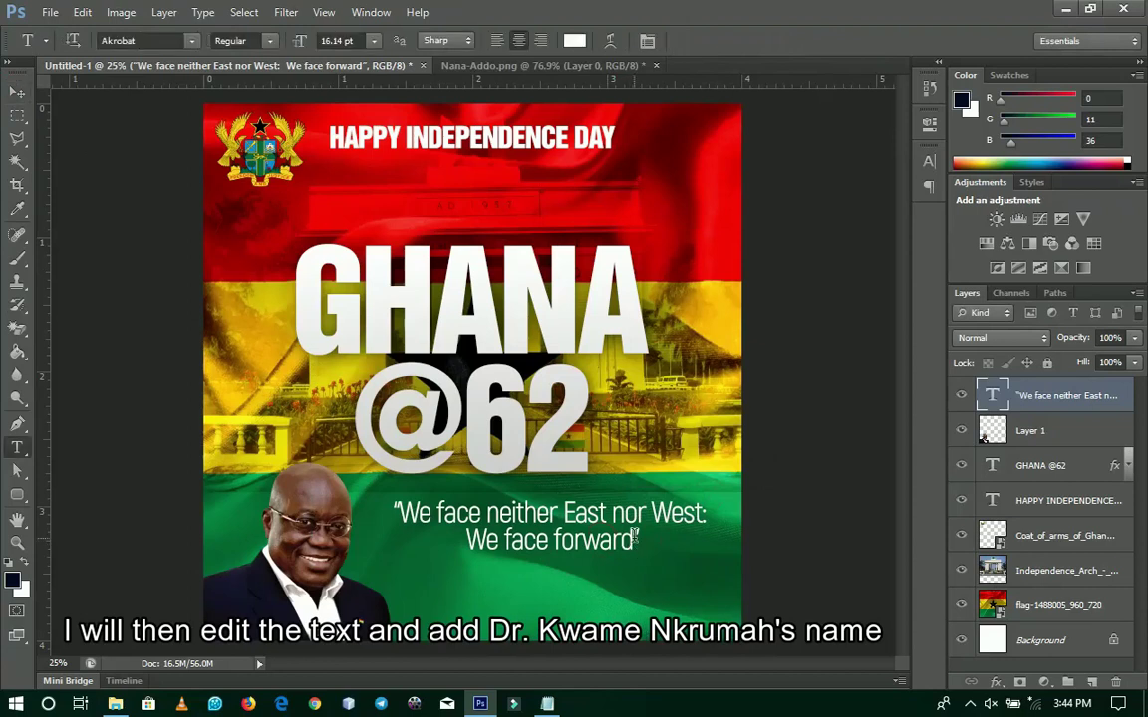
left_click(633, 538)
type("Dr. Kw")
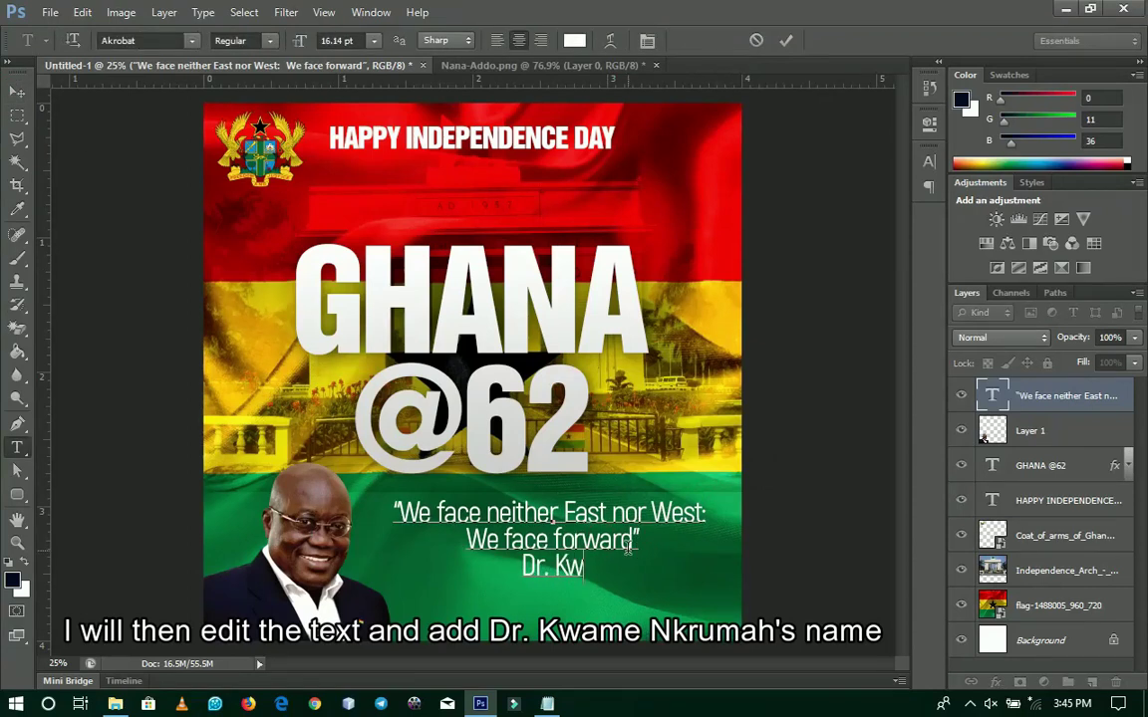
type("ake")
key("BackSpace")
key("BackSpace")
type("me")
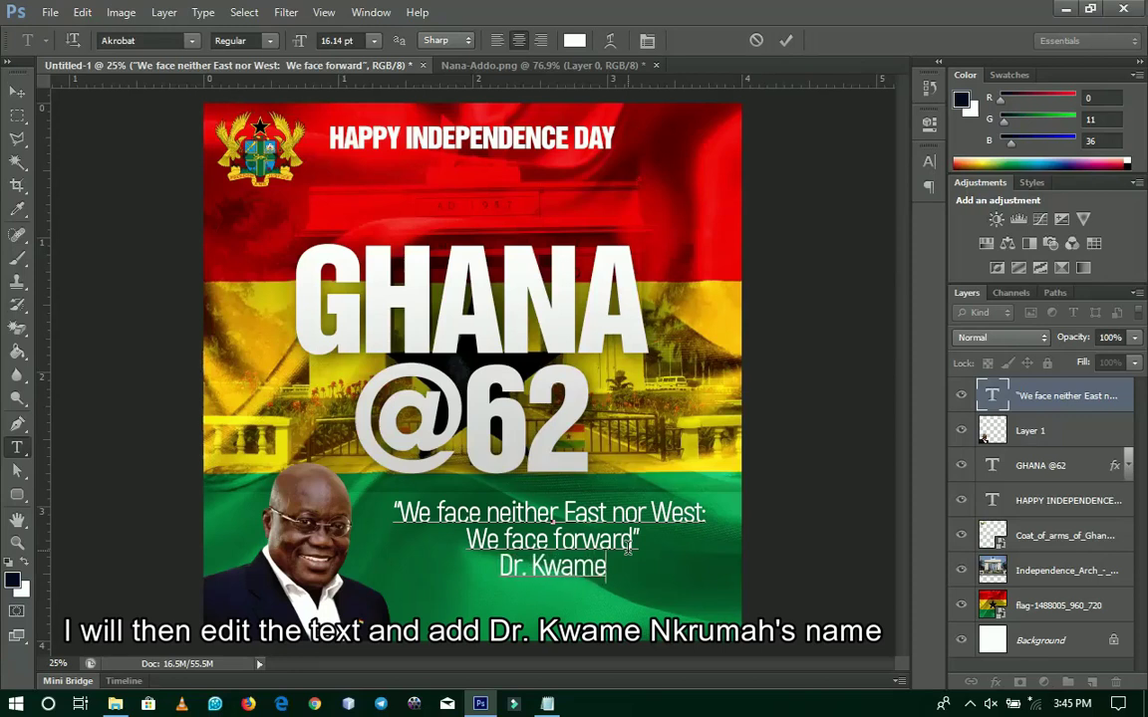
type(" Nkrumah")
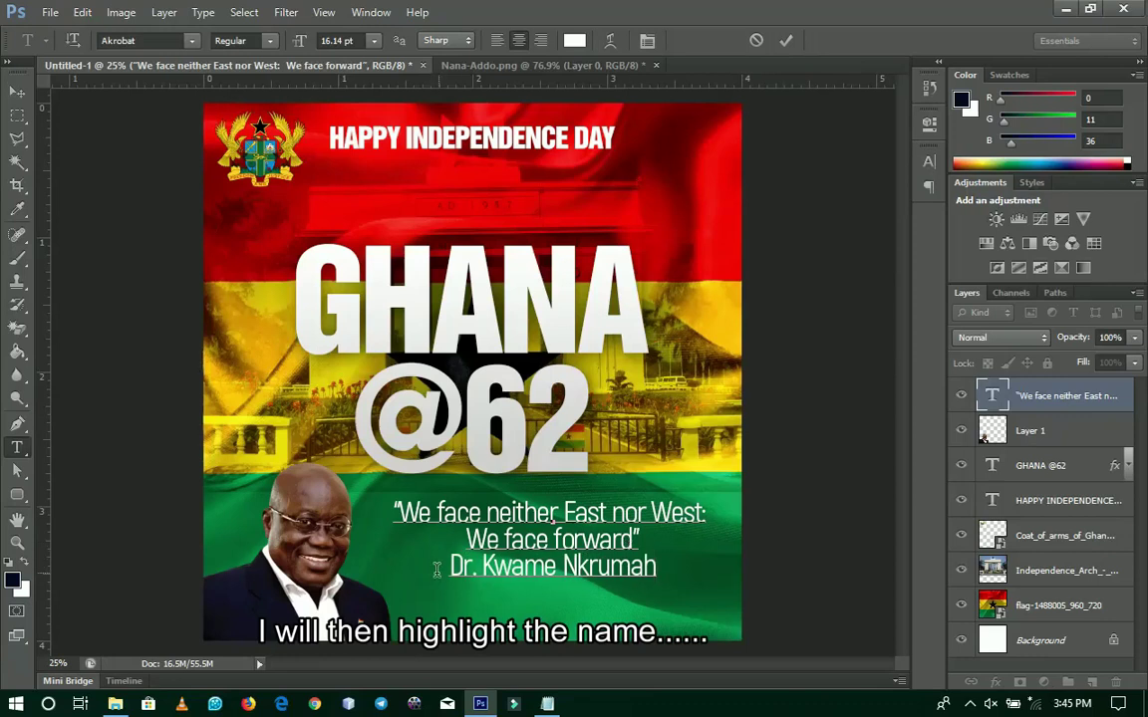
Step: Set the "Dr. Kwame Nkrumah" line to Bold and shift the quote text slightly down
left_click_drag(451, 566, 662, 588)
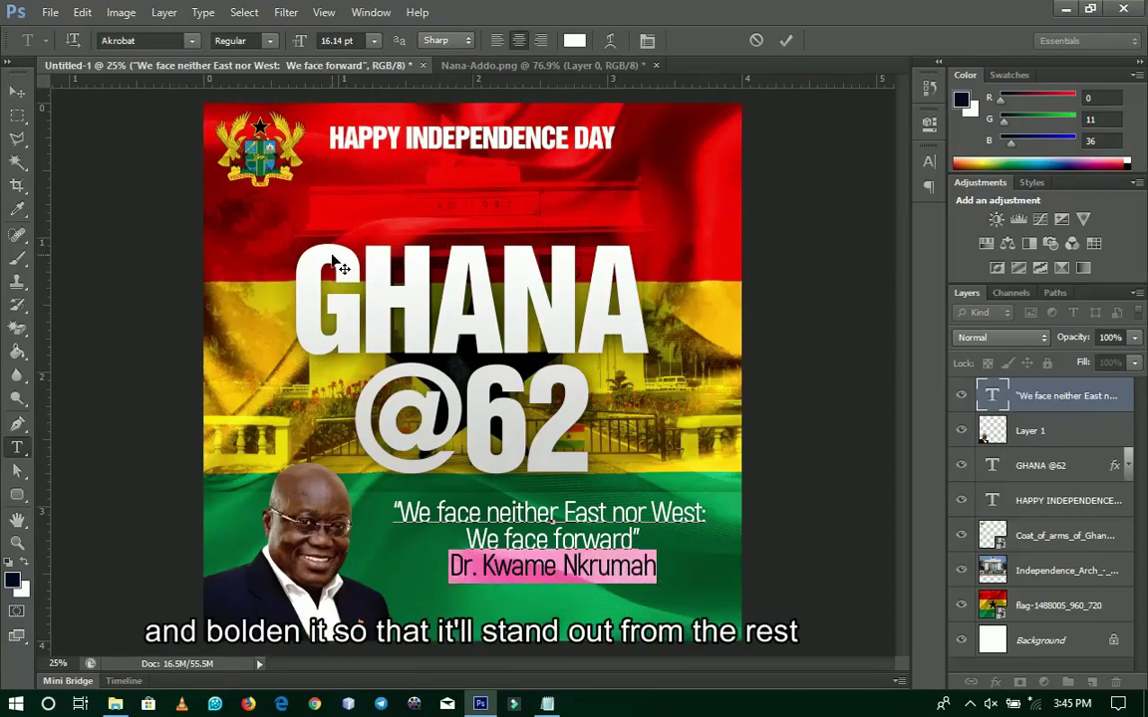
left_click(267, 41)
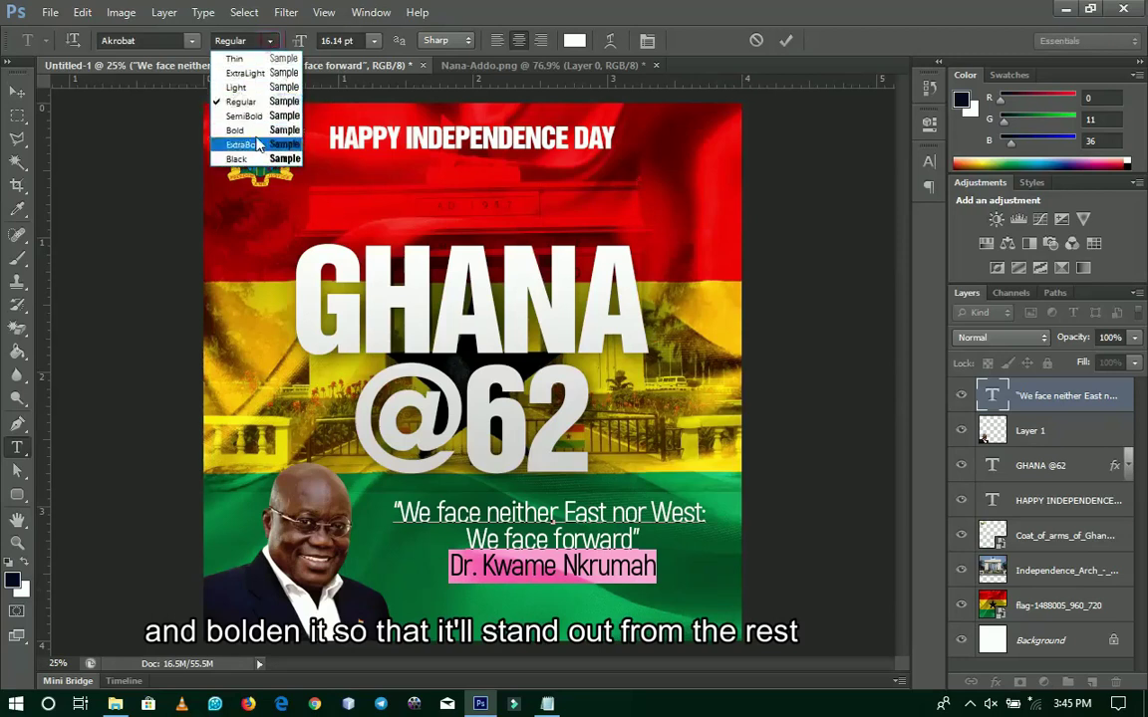
left_click(257, 145)
left_click(17, 91)
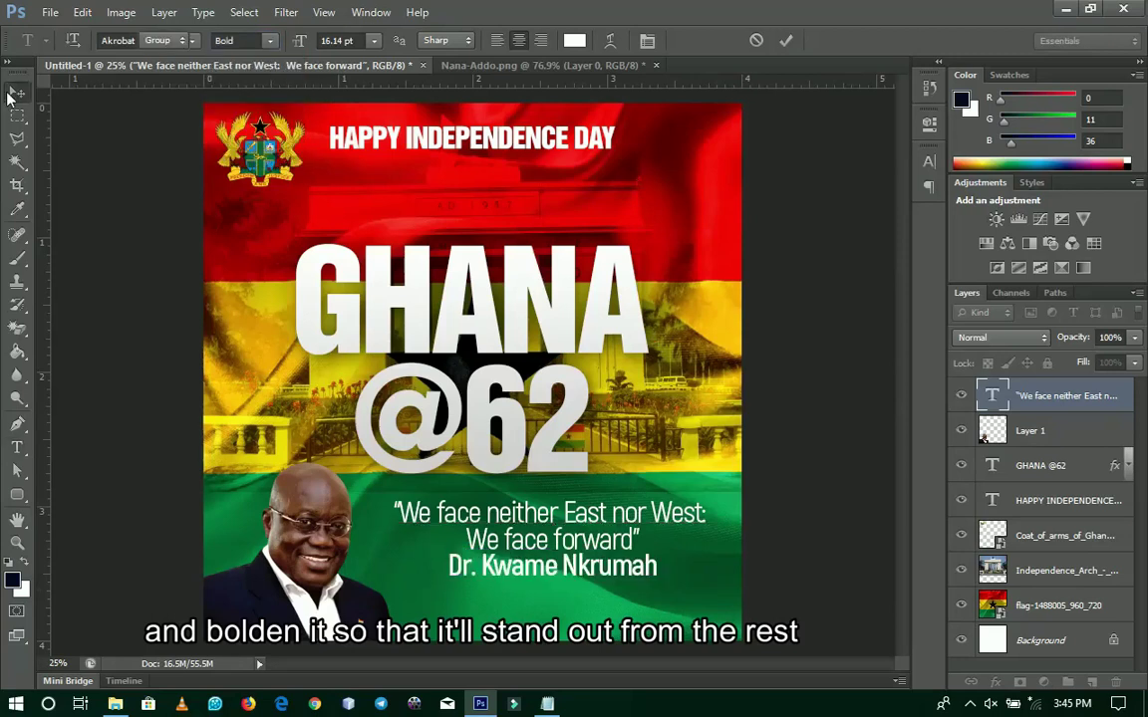
left_click_drag(571, 546, 571, 557)
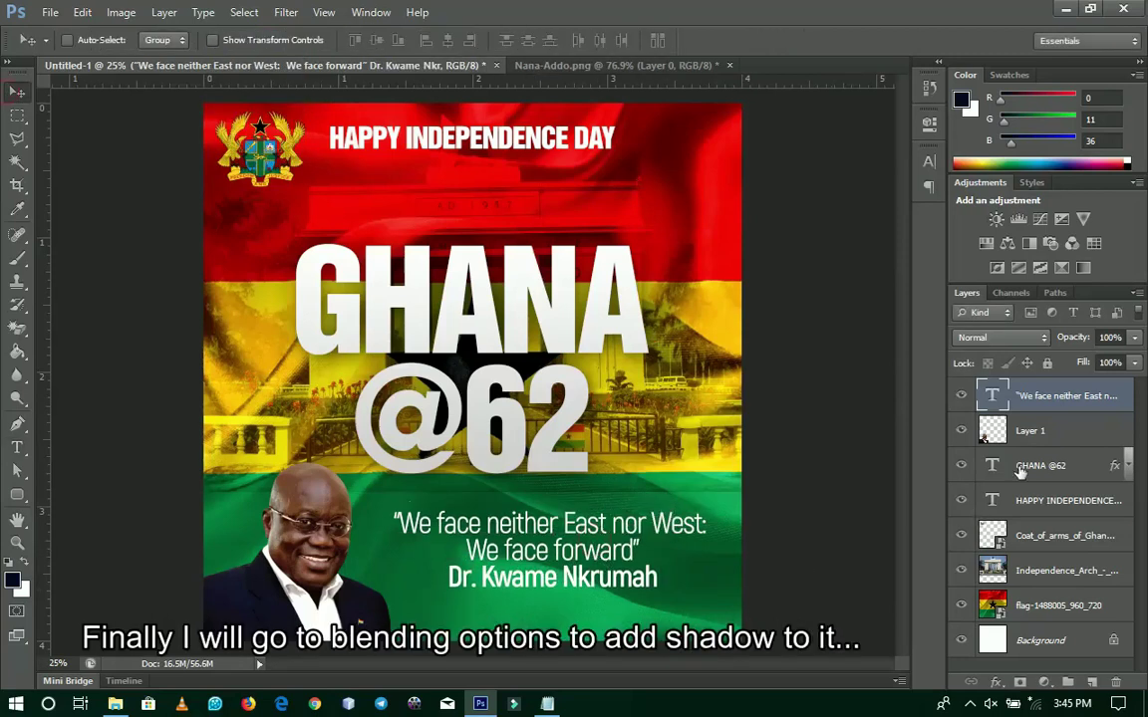
Step: Add a drop shadow with a size of 90 px to the quote text layer
right_click(1051, 399)
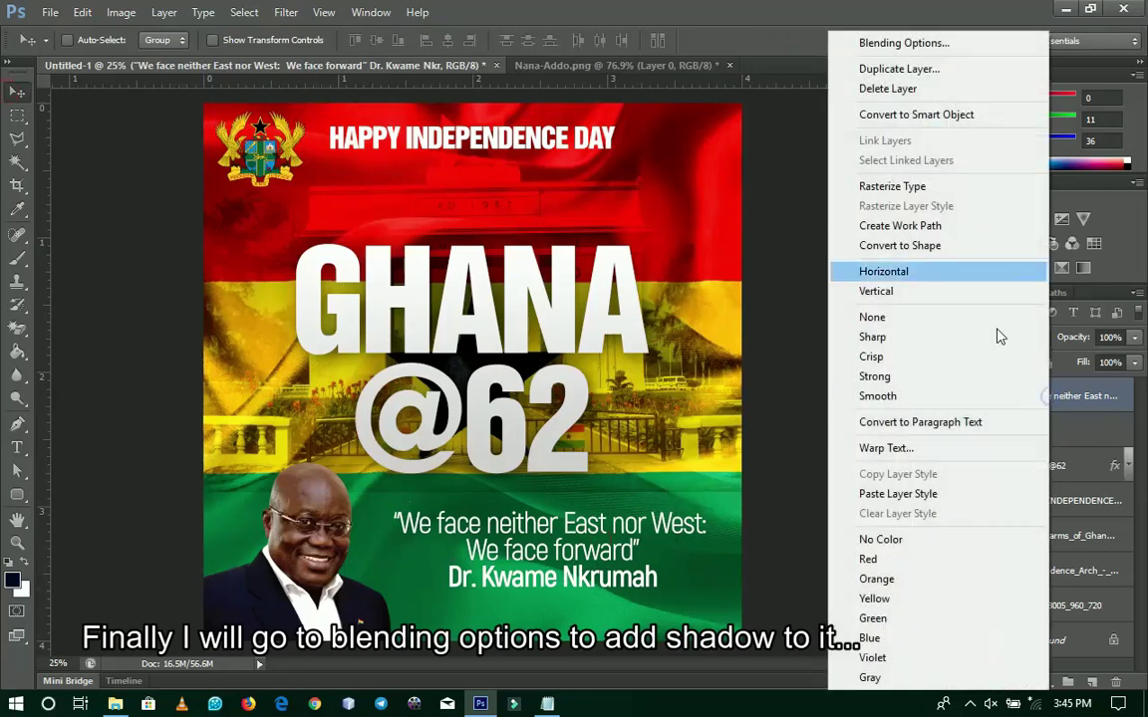
left_click(881, 42)
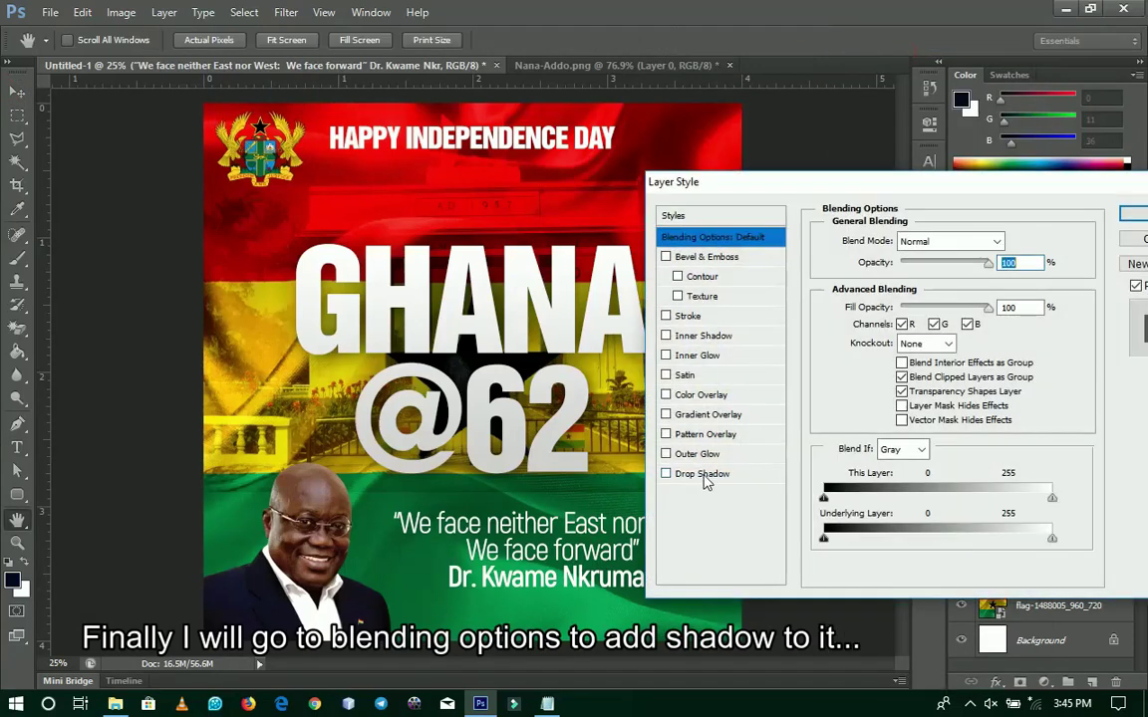
left_click(704, 476)
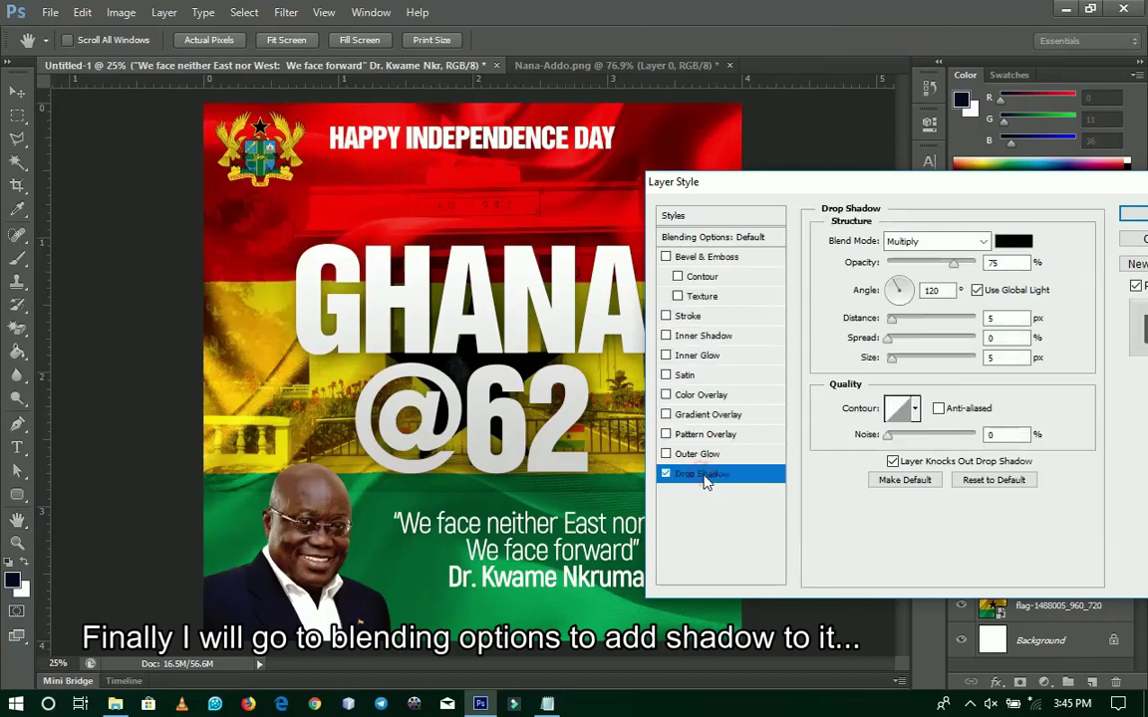
left_click_drag(893, 365, 928, 368)
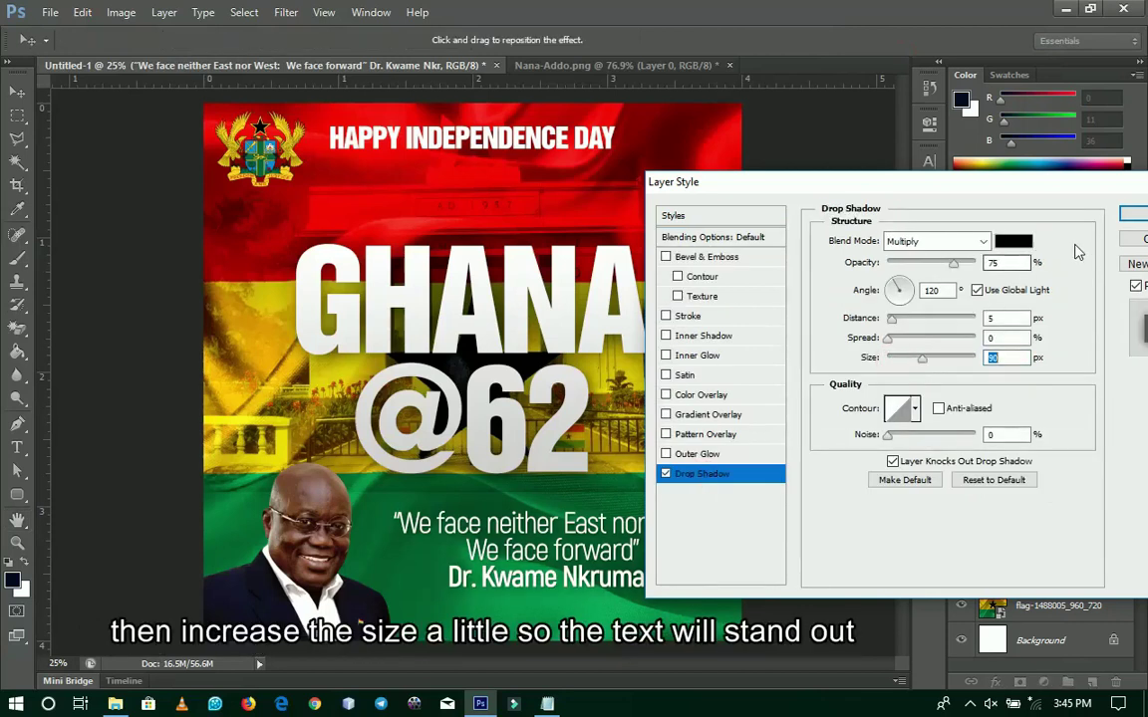
left_click(1137, 212)
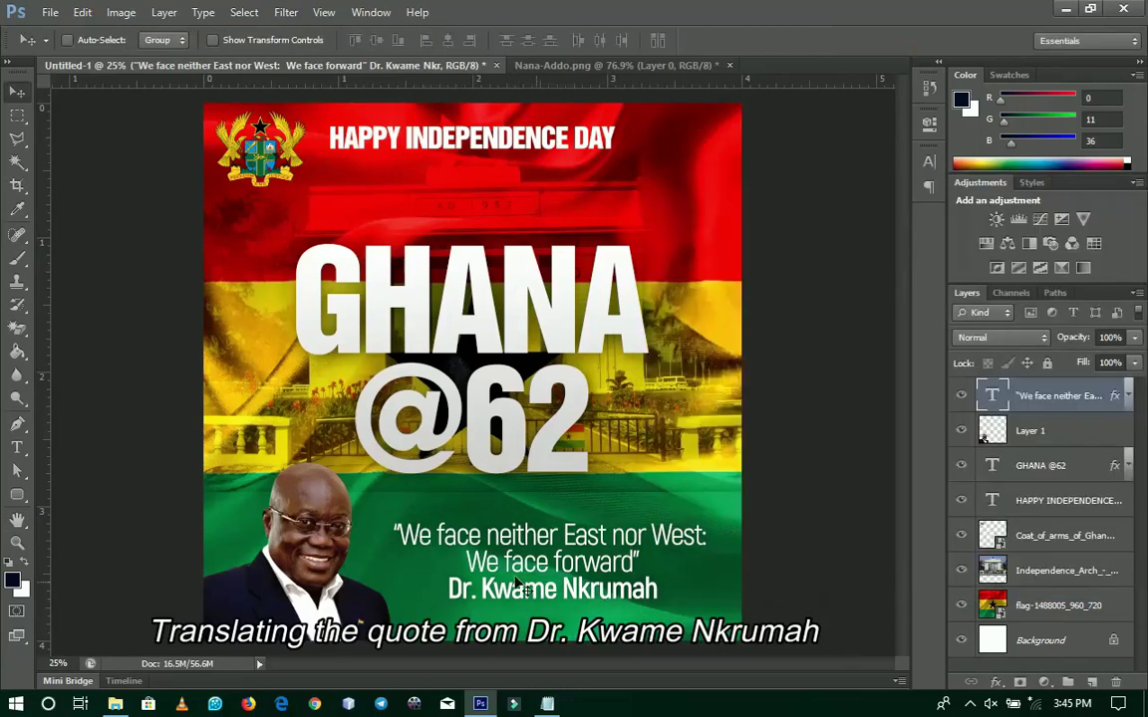
Step: Examine the shadowed quote text up close and check the whole flyer fitted on screen
key("z")
left_click(578, 586)
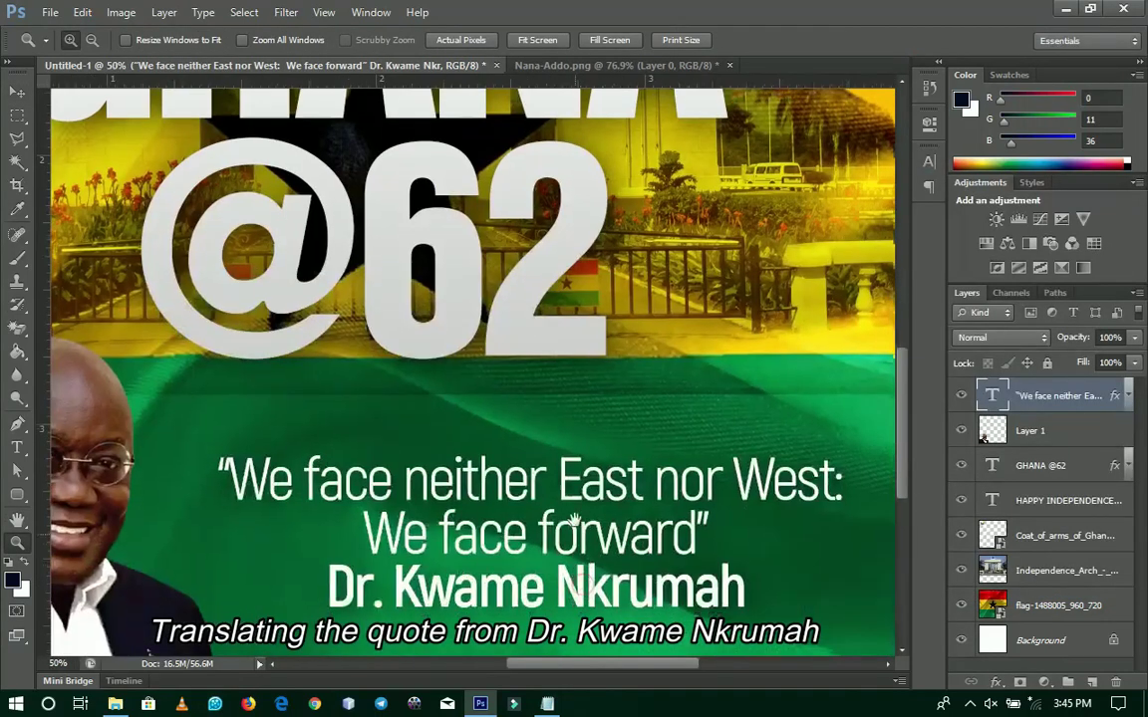
left_click(578, 585)
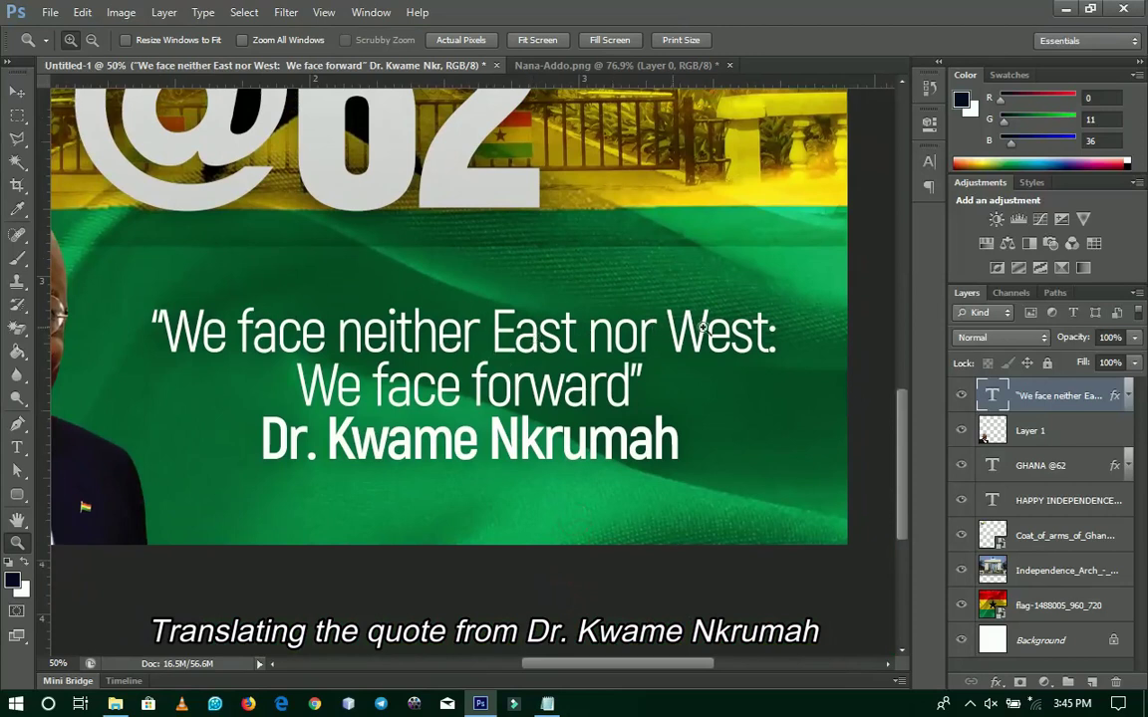
left_click(524, 413)
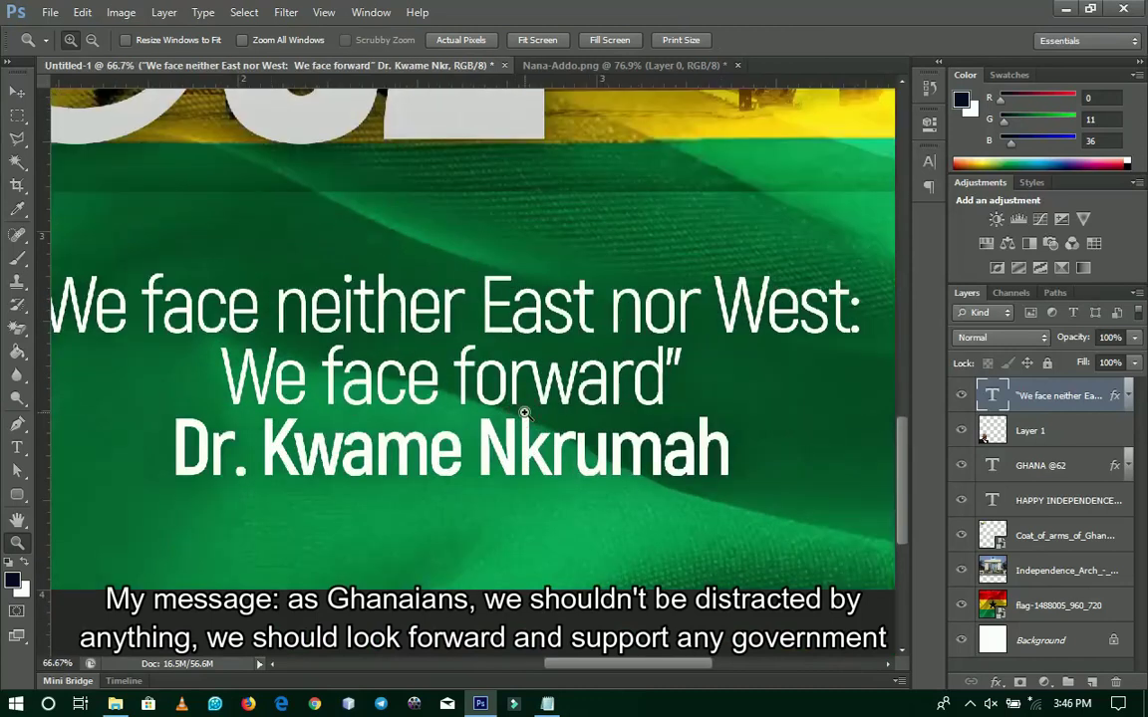
right_click(520, 409)
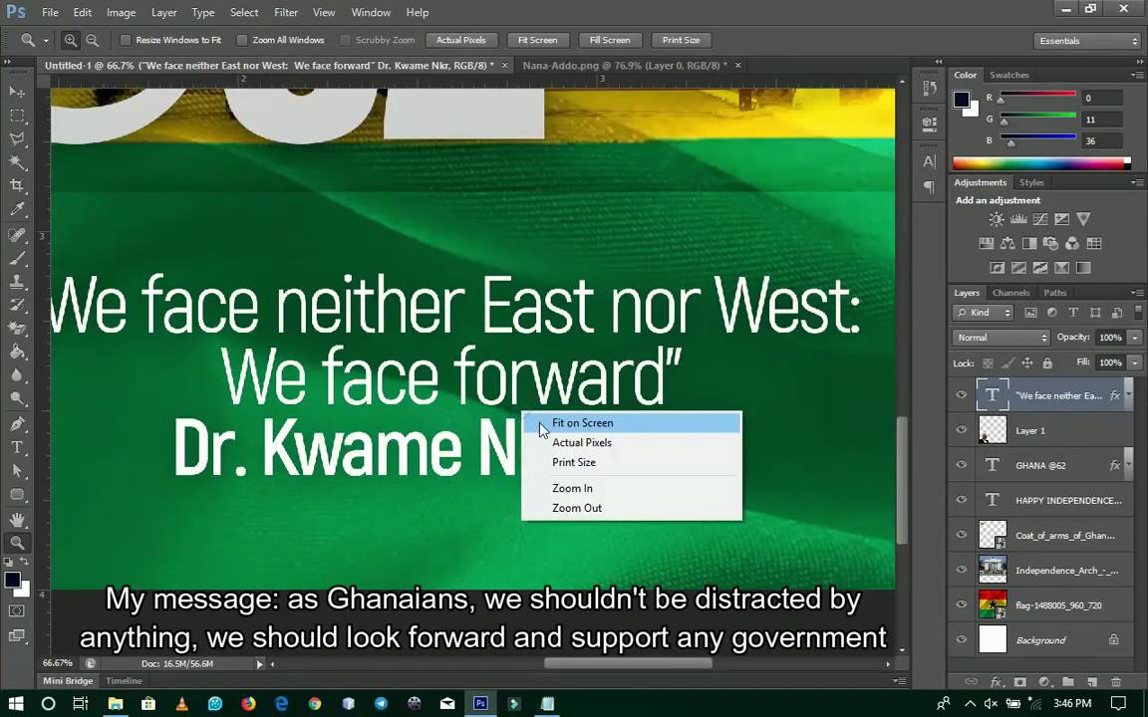
left_click(541, 424)
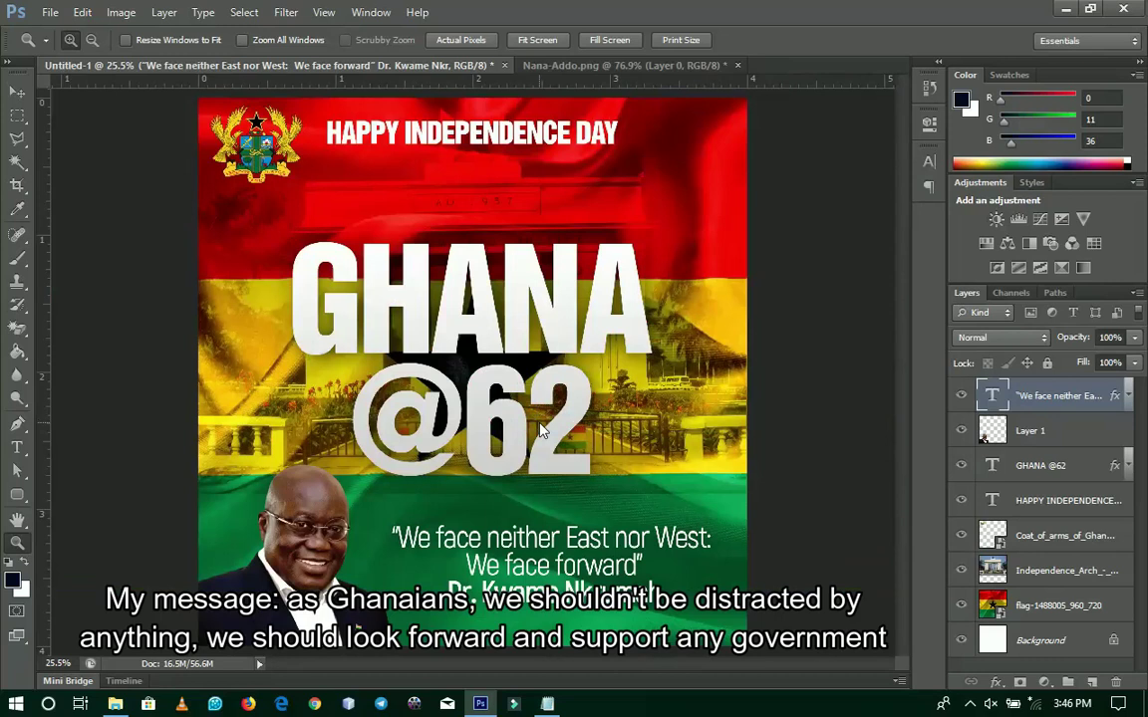